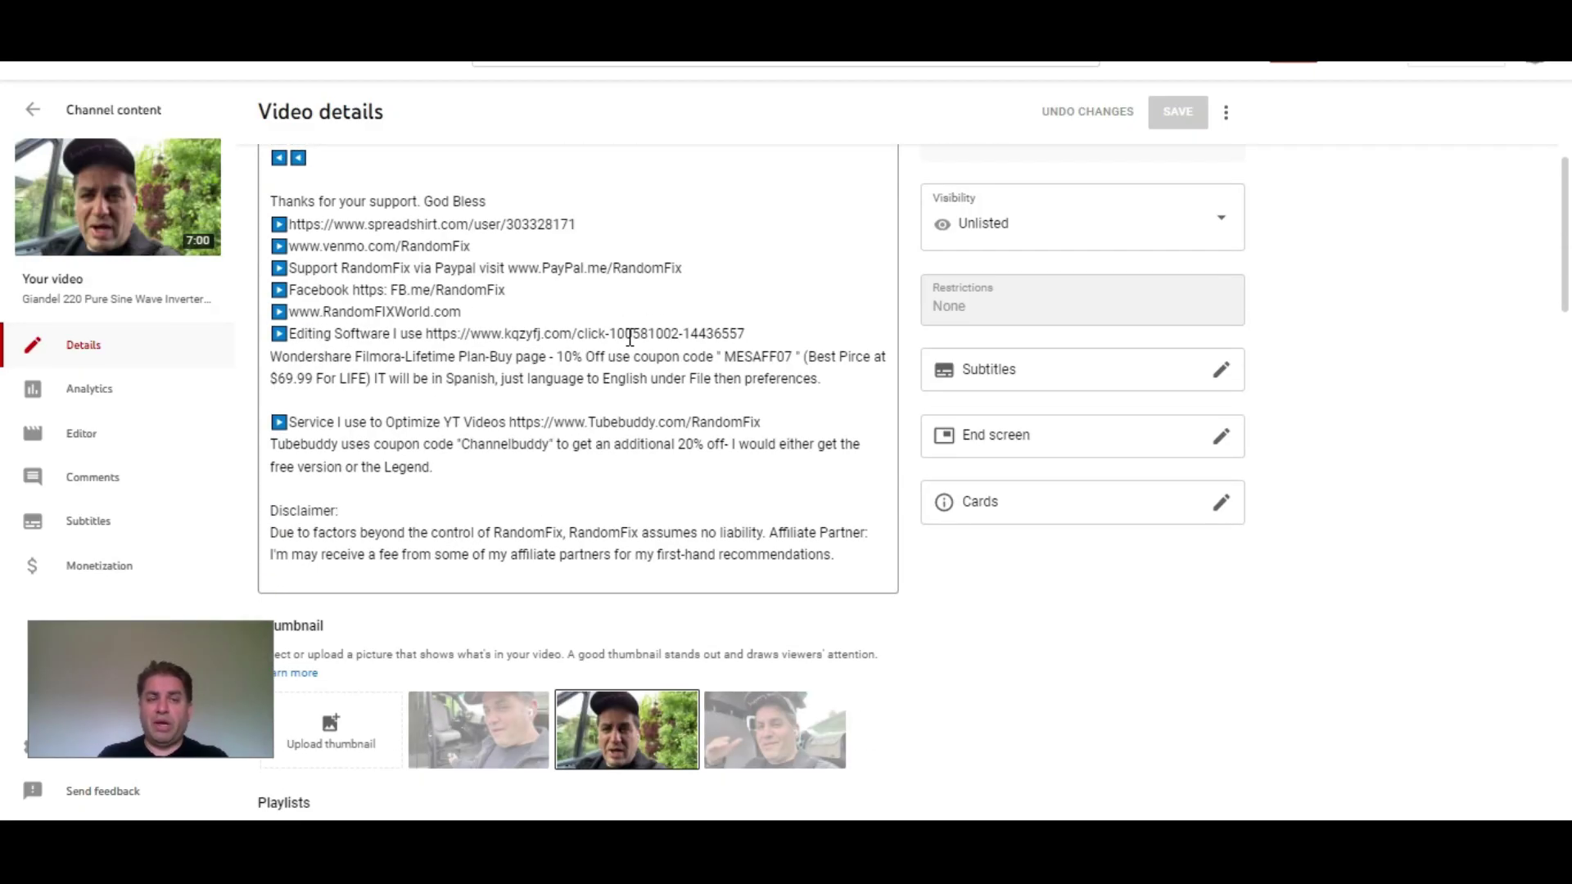
# Step: Bring the empty Tags field into view and focus it, with vidIQ's tools on the Details page
pyautogui.scroll(-12, 810, 446)
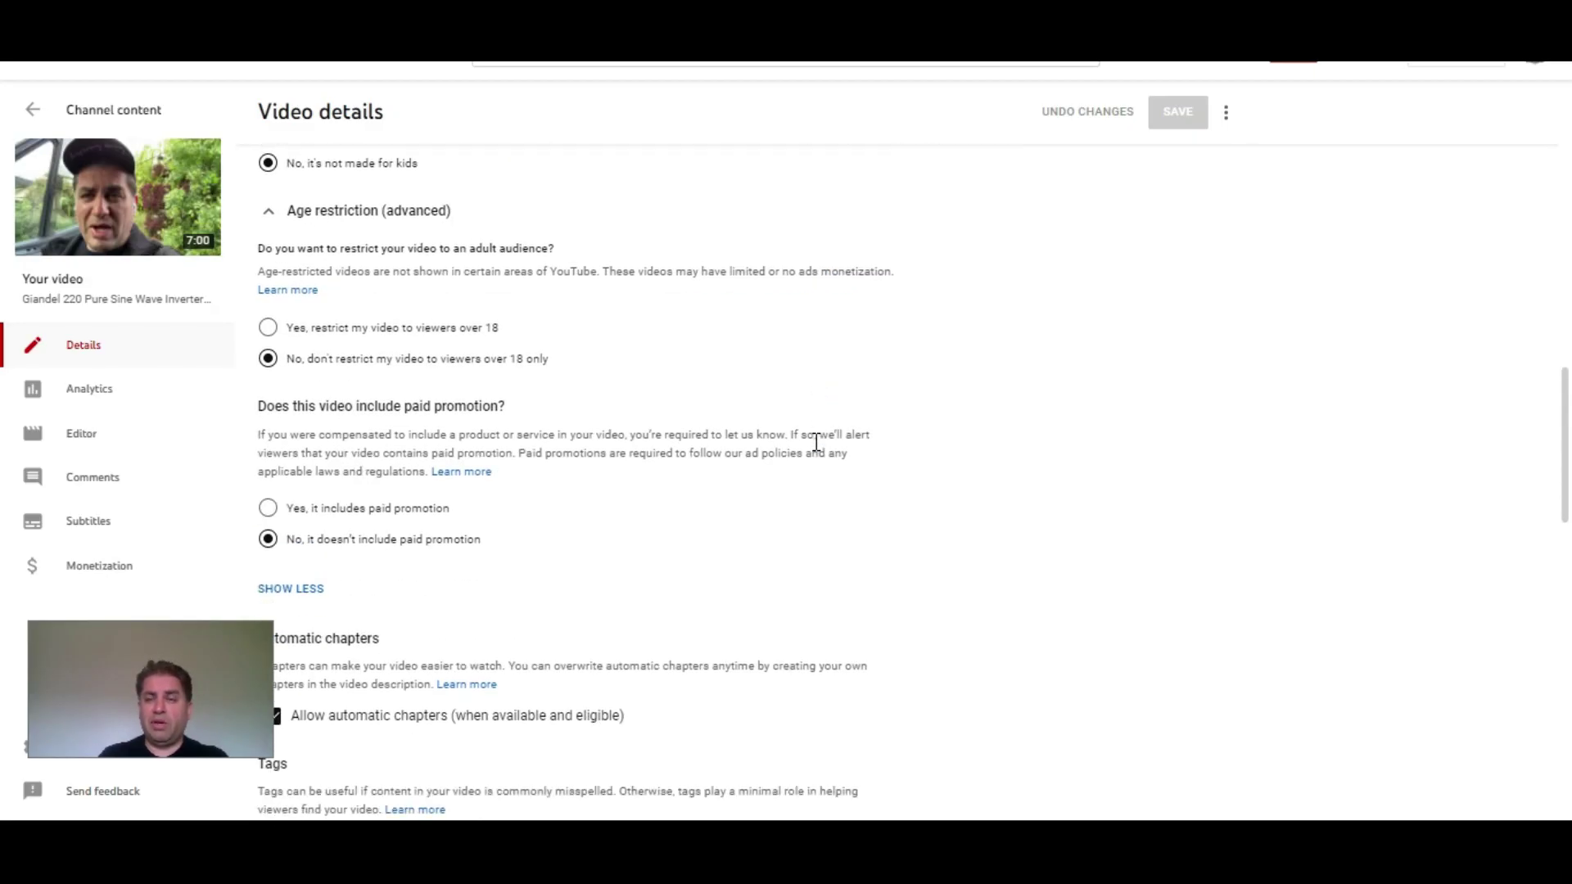
pyautogui.click(806, 450)
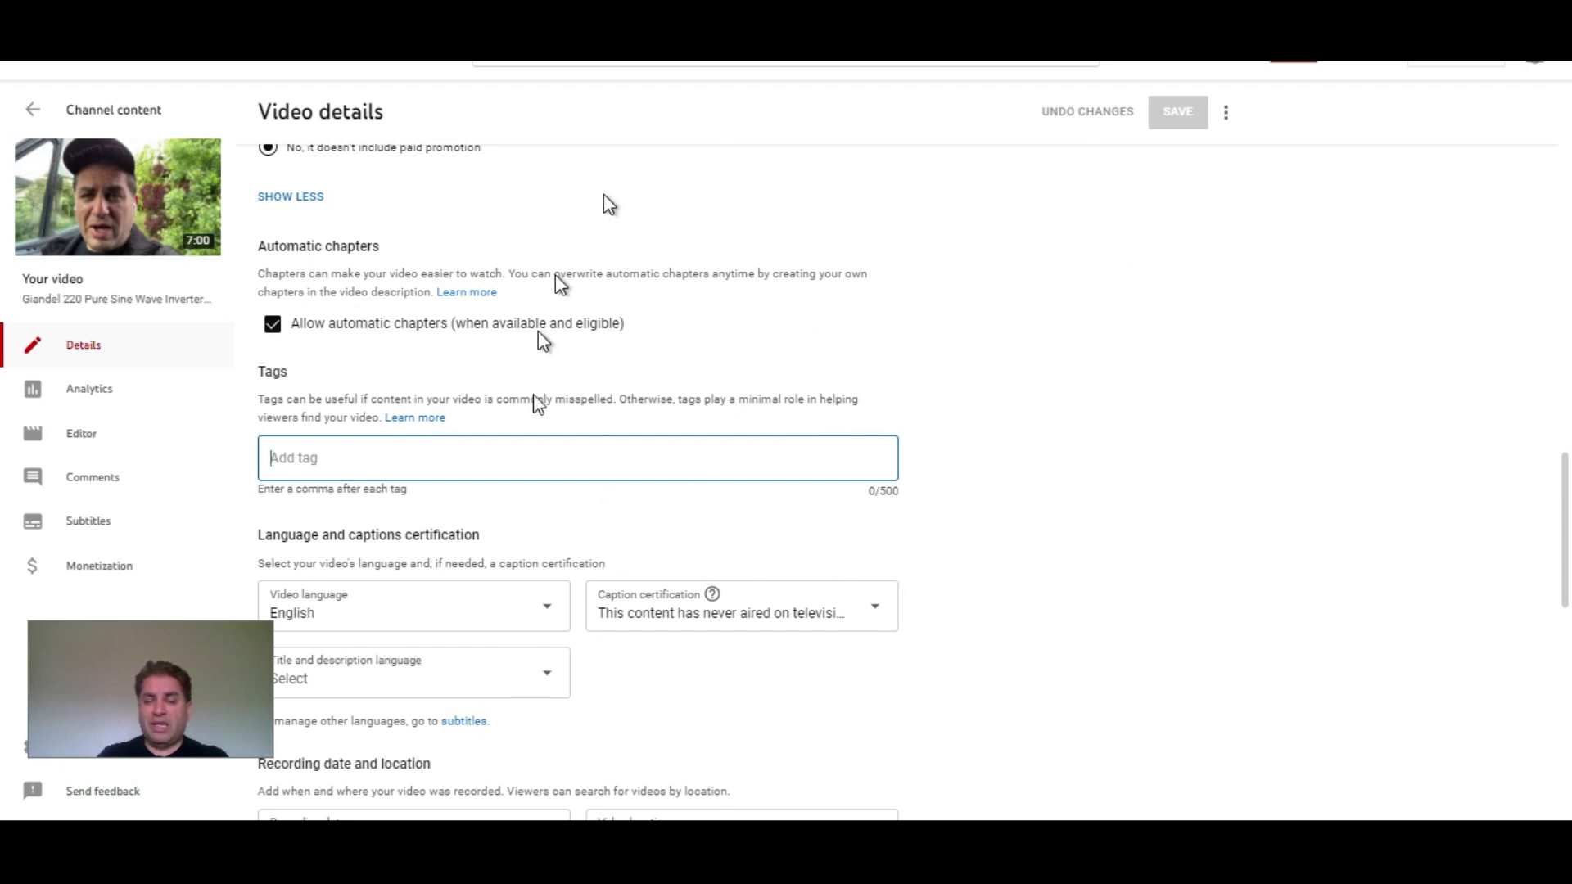
pyautogui.scroll(-2, 842, 429)
pyautogui.click(726, 303)
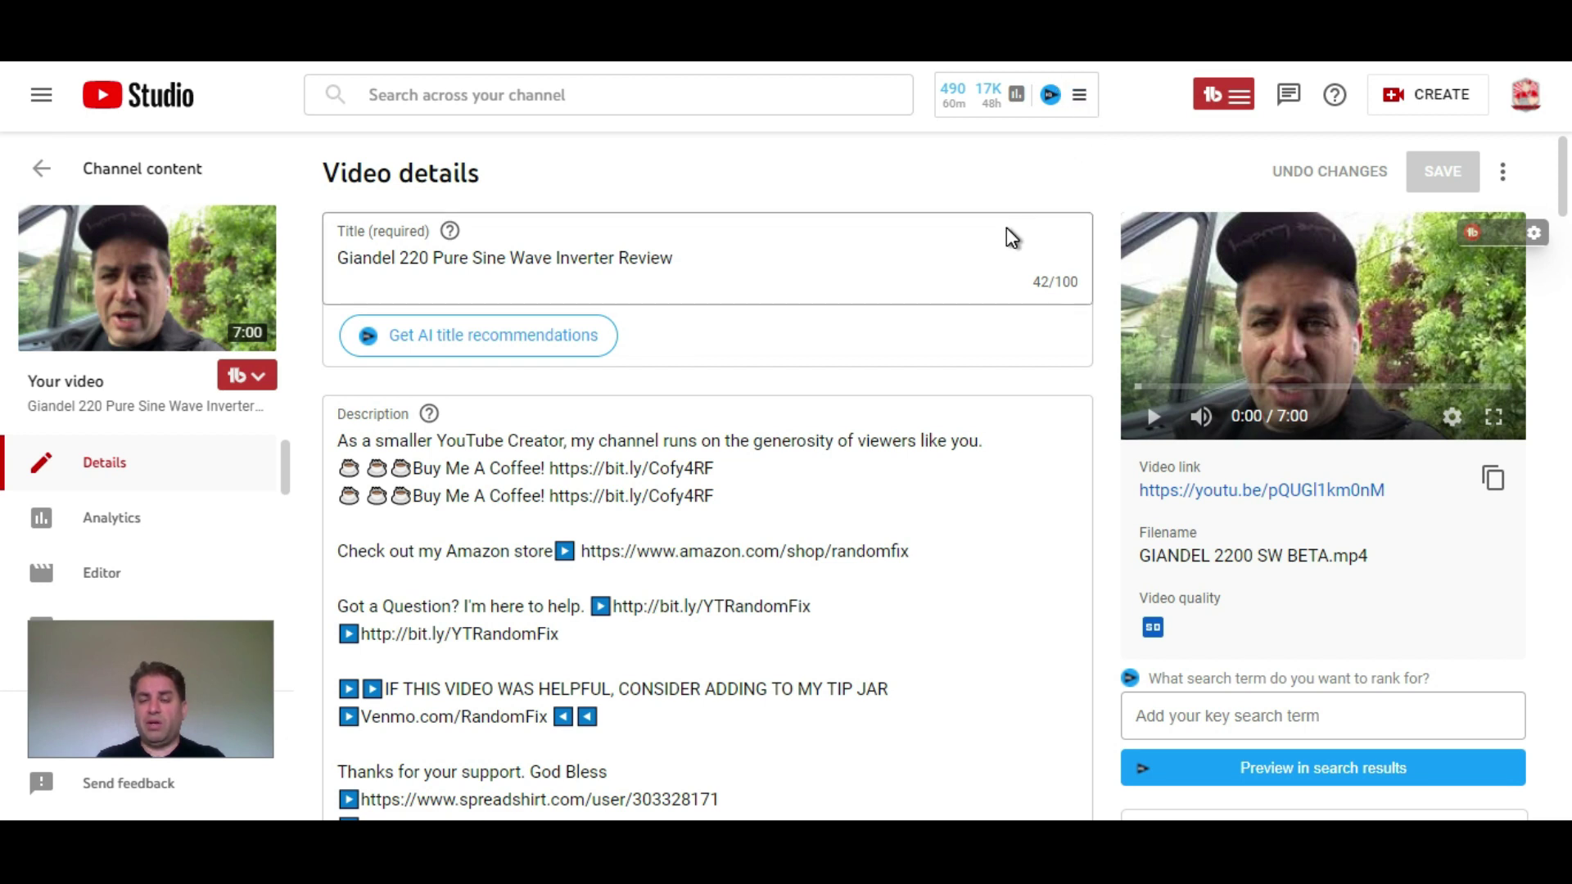
# Step: Expand vidIQ's scored Recommended Tags list with Boost This Video, then focus the Add tag box
pyautogui.scroll(-15, 1007, 232)
pyautogui.scroll(-15, 1007, 233)
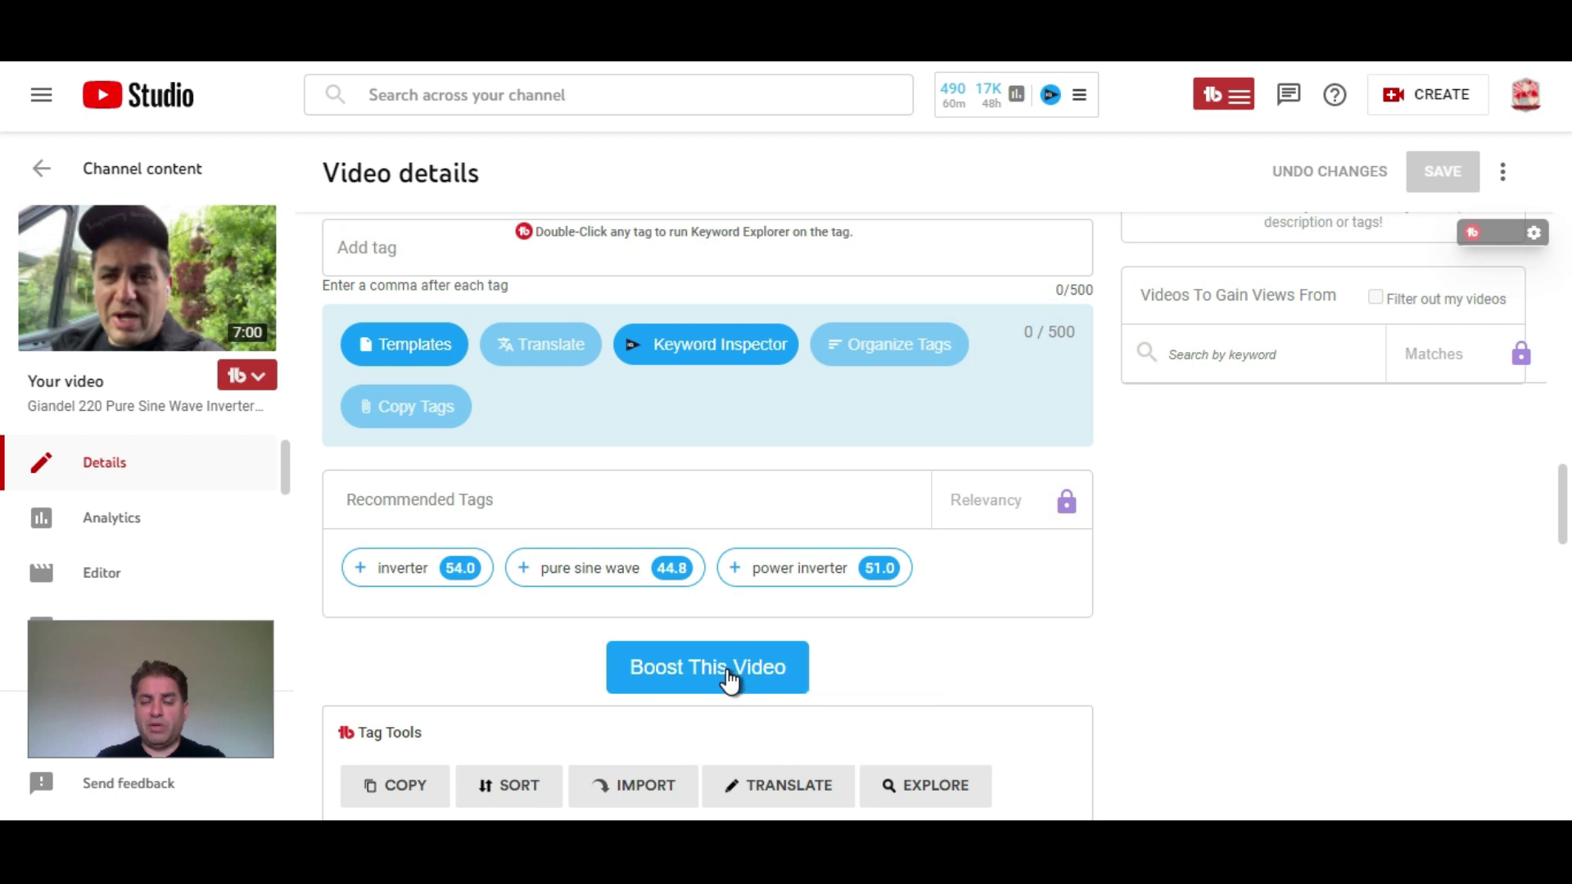
pyautogui.click(729, 679)
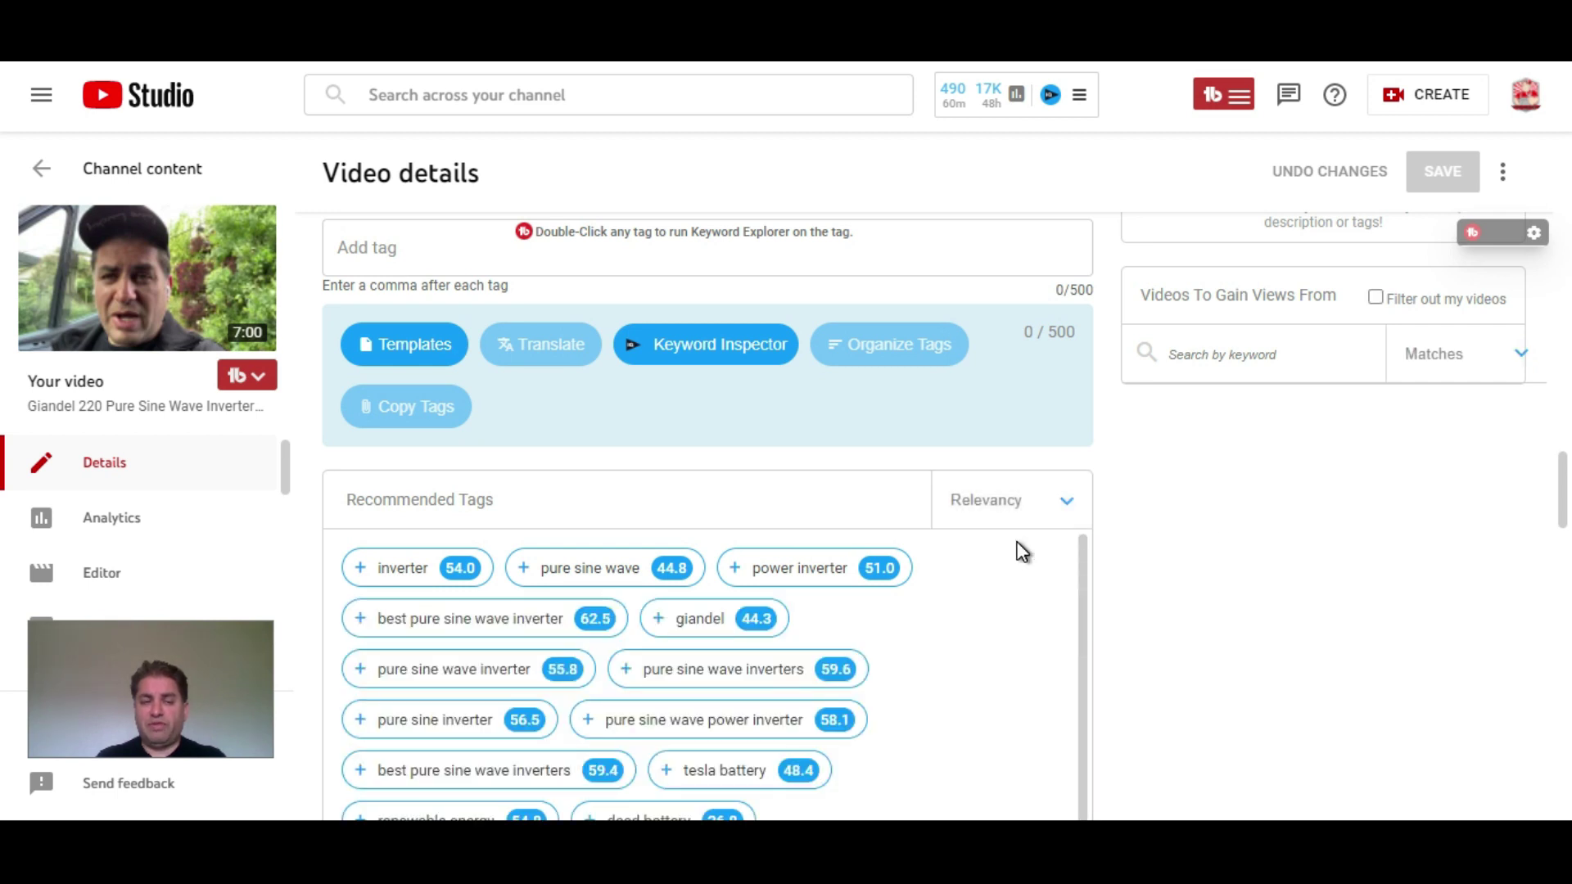
pyautogui.scroll(1, 1023, 551)
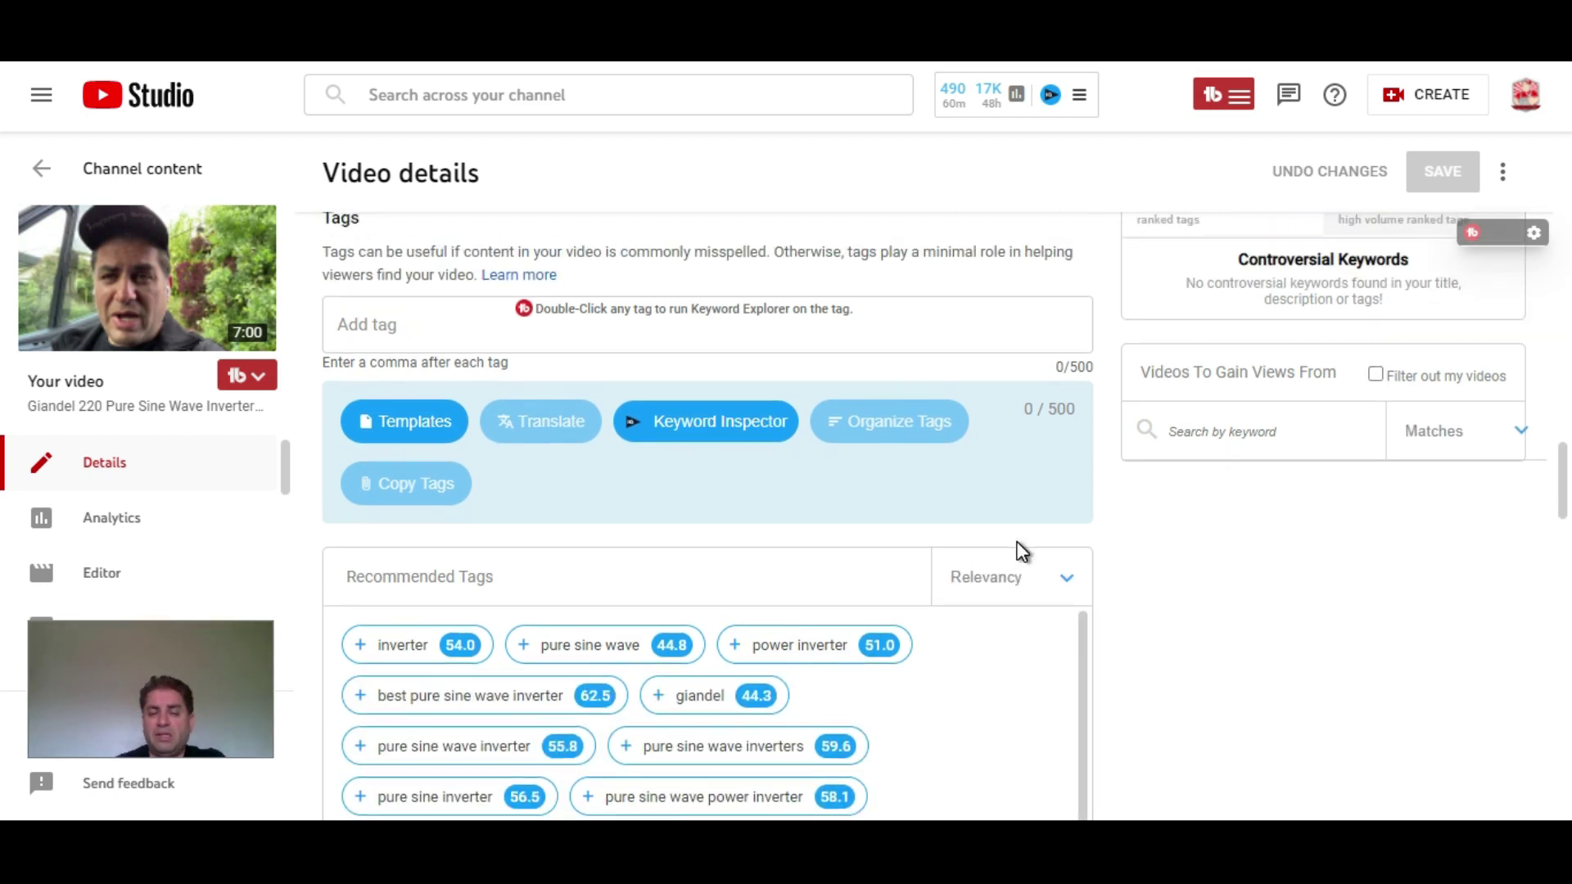
pyautogui.scroll(1, 655, 487)
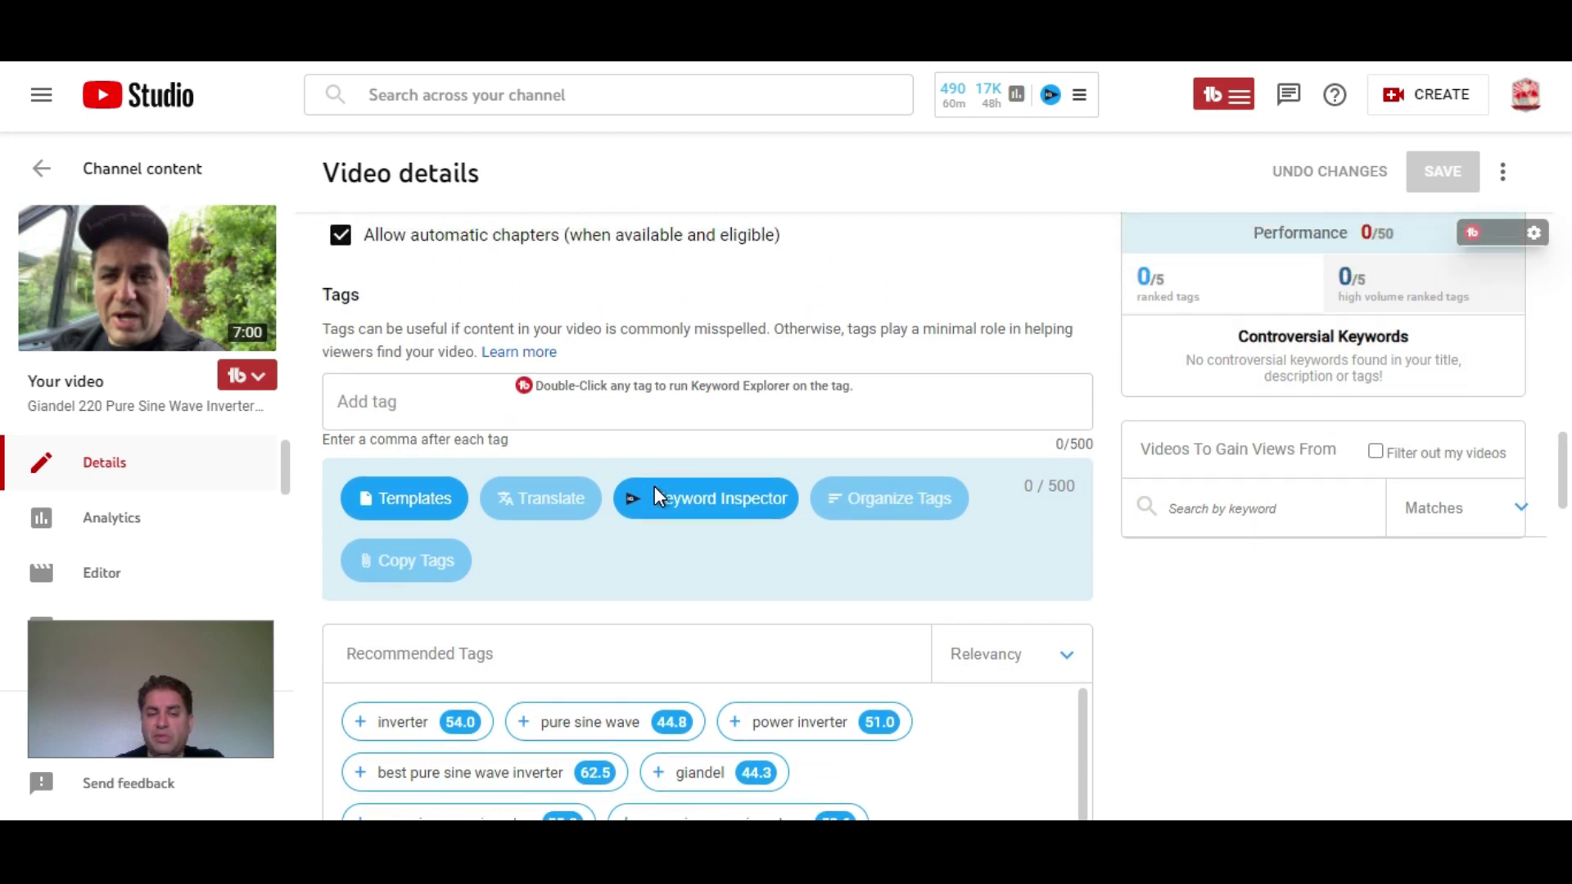
pyautogui.click(447, 417)
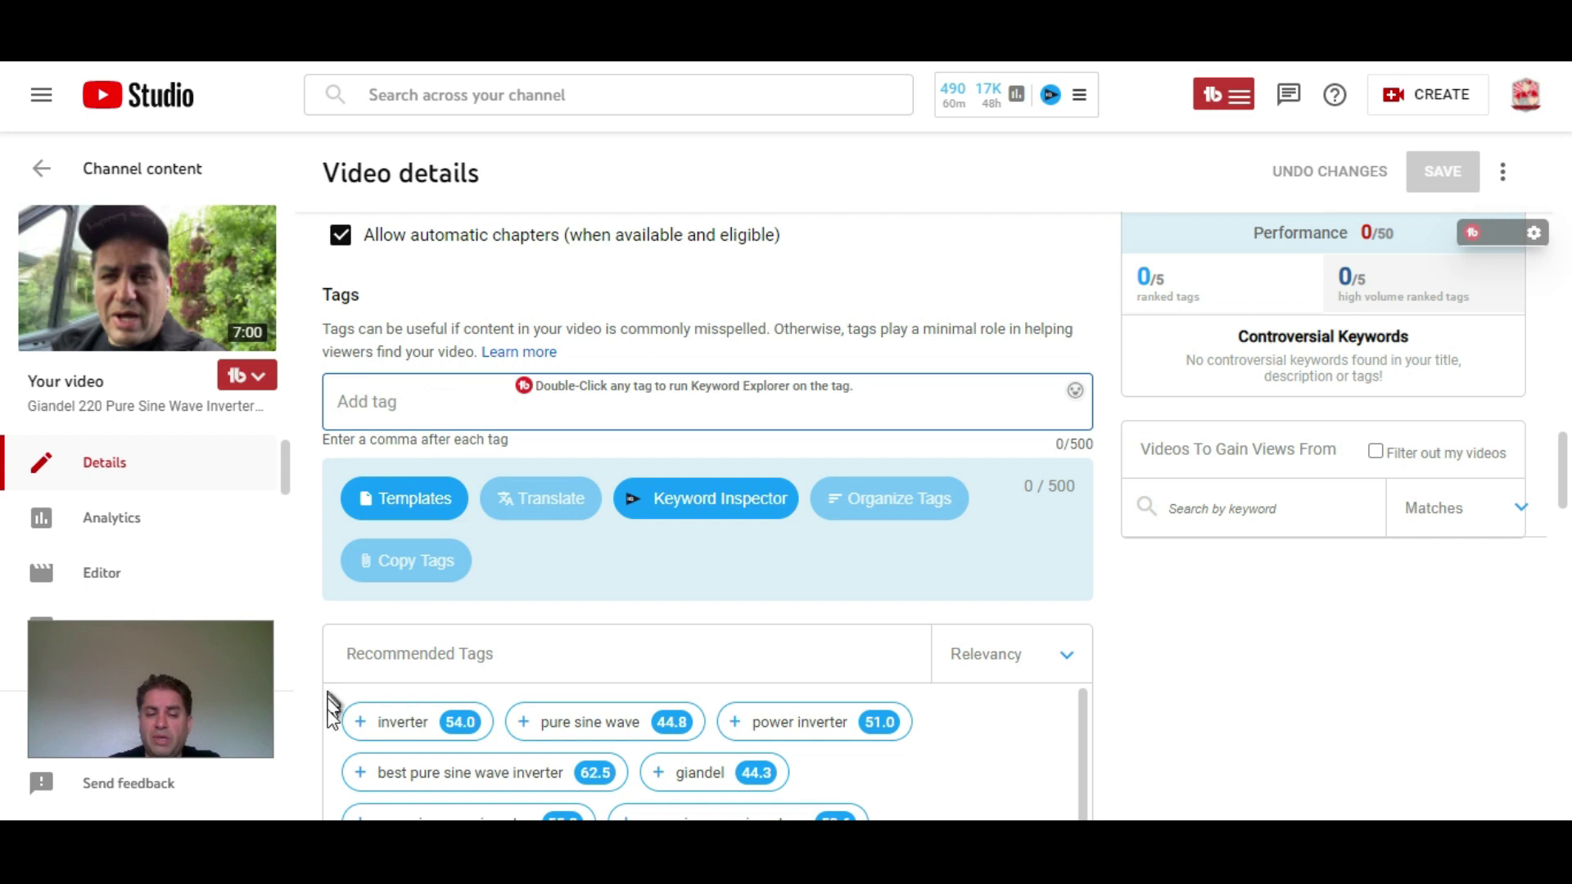
# Step: Add recommended tags inverter, pure sine wave, best pure sine wave inverter and giandel, scoring 19.9/100
pyautogui.click(354, 725)
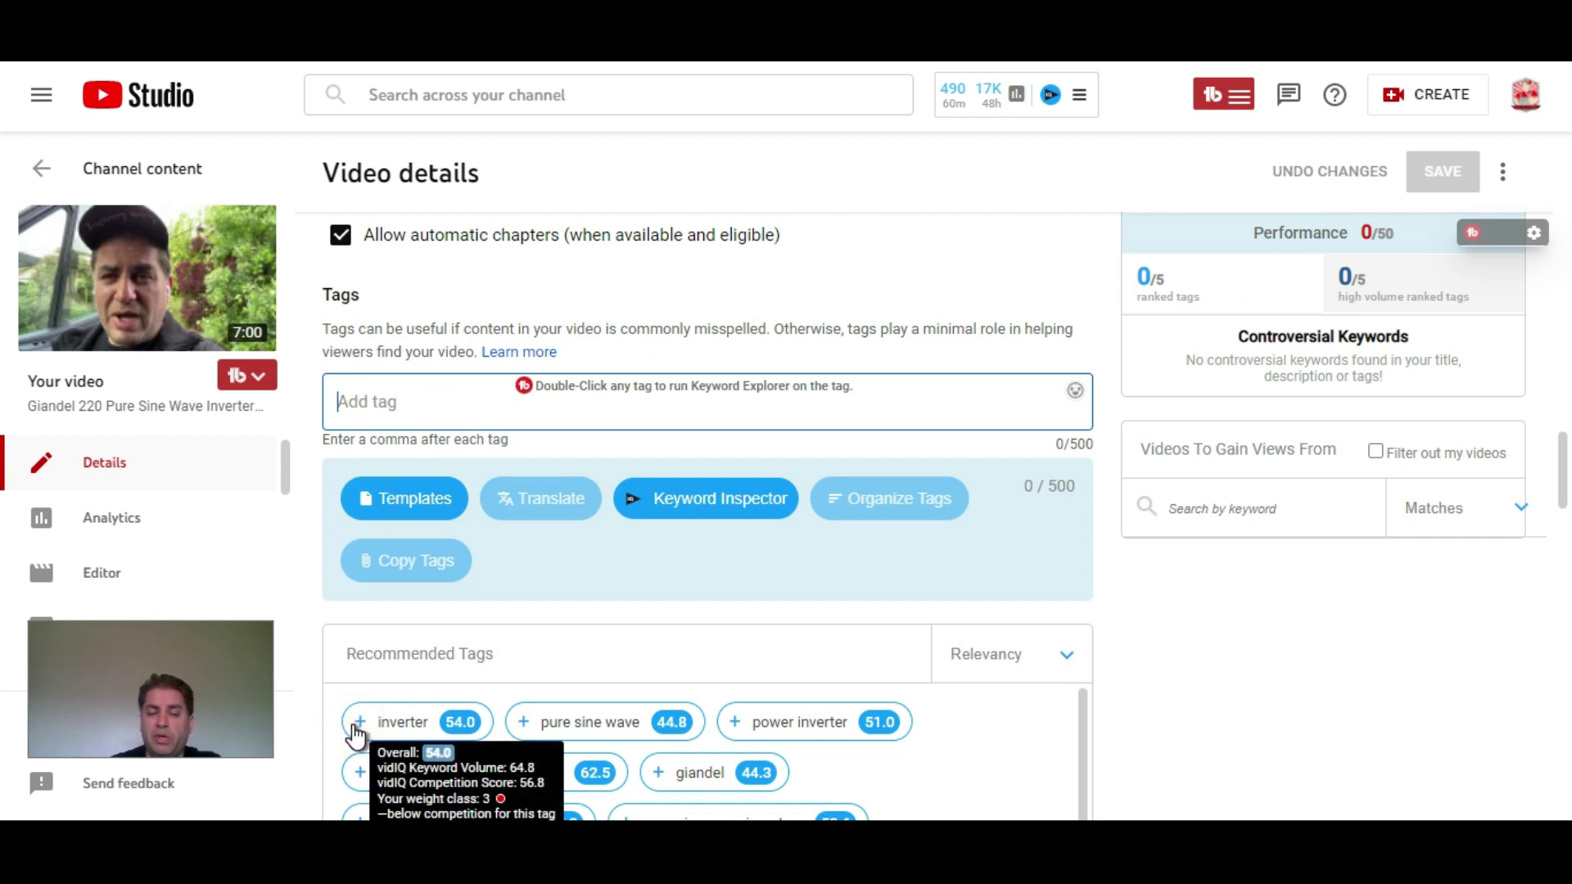
pyautogui.scroll(-3, 524, 704)
pyautogui.click(573, 524)
pyautogui.click(606, 574)
pyautogui.click(712, 577)
pyautogui.scroll(-1, 880, 601)
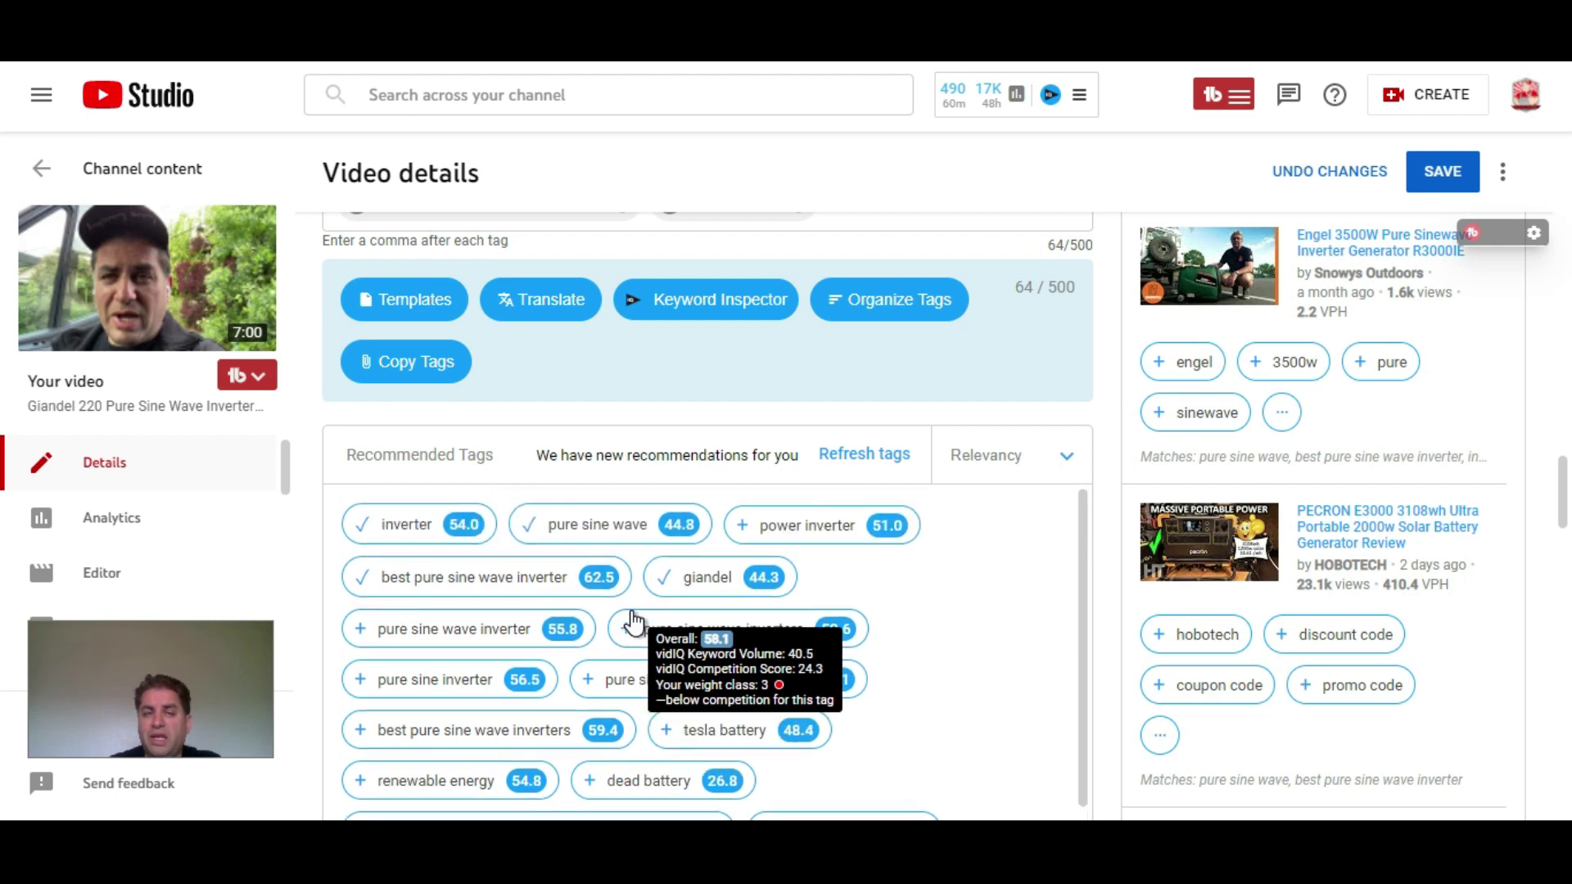
pyautogui.scroll(3, 1043, 537)
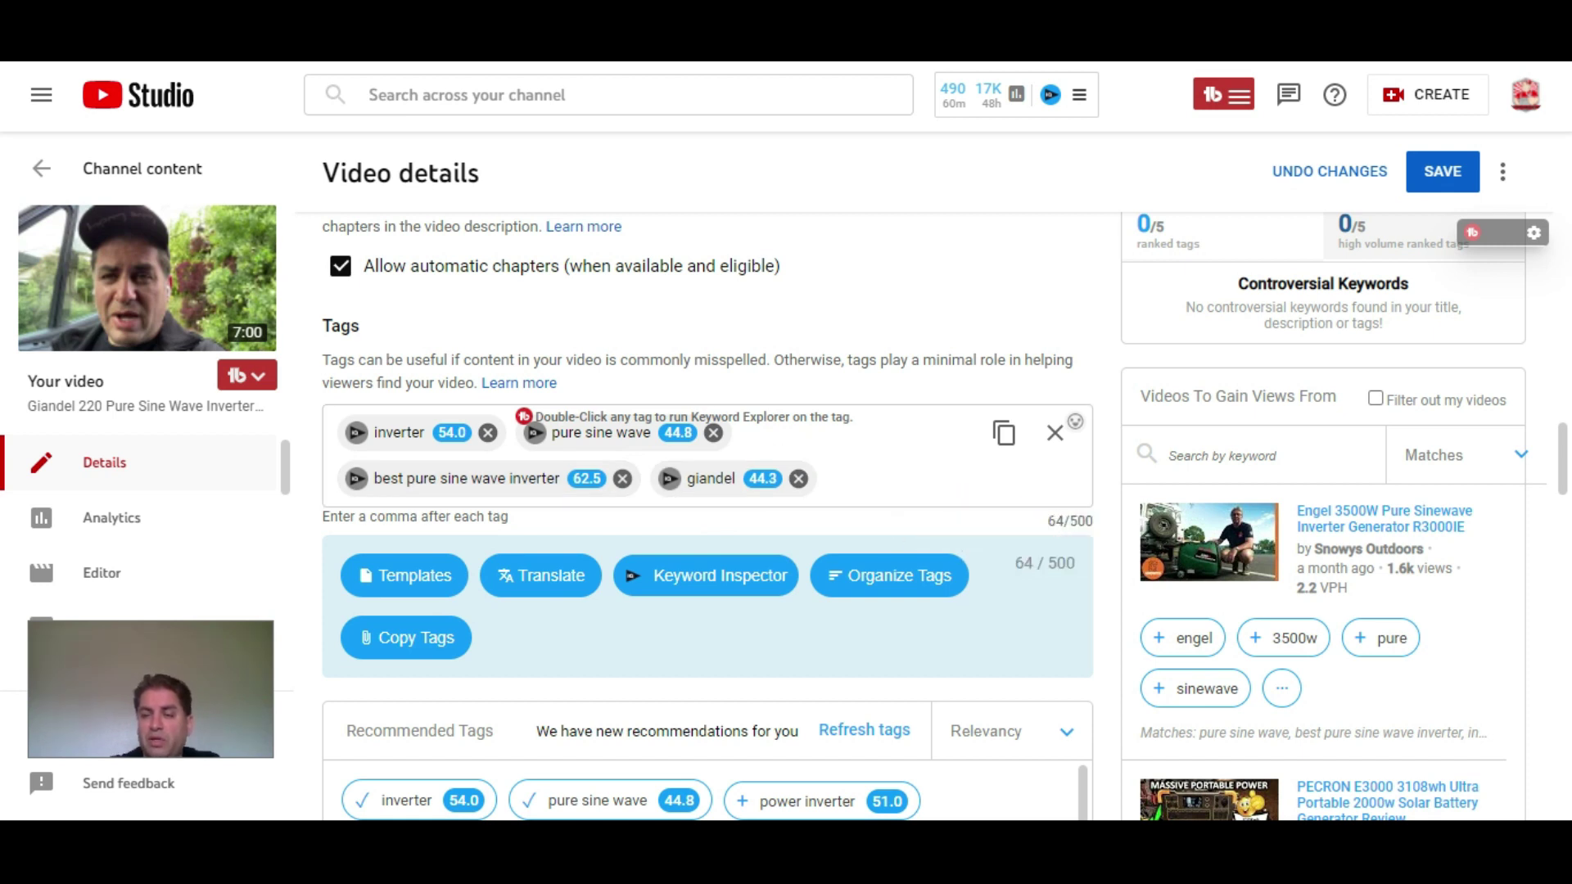
pyautogui.scroll(4, 1061, 523)
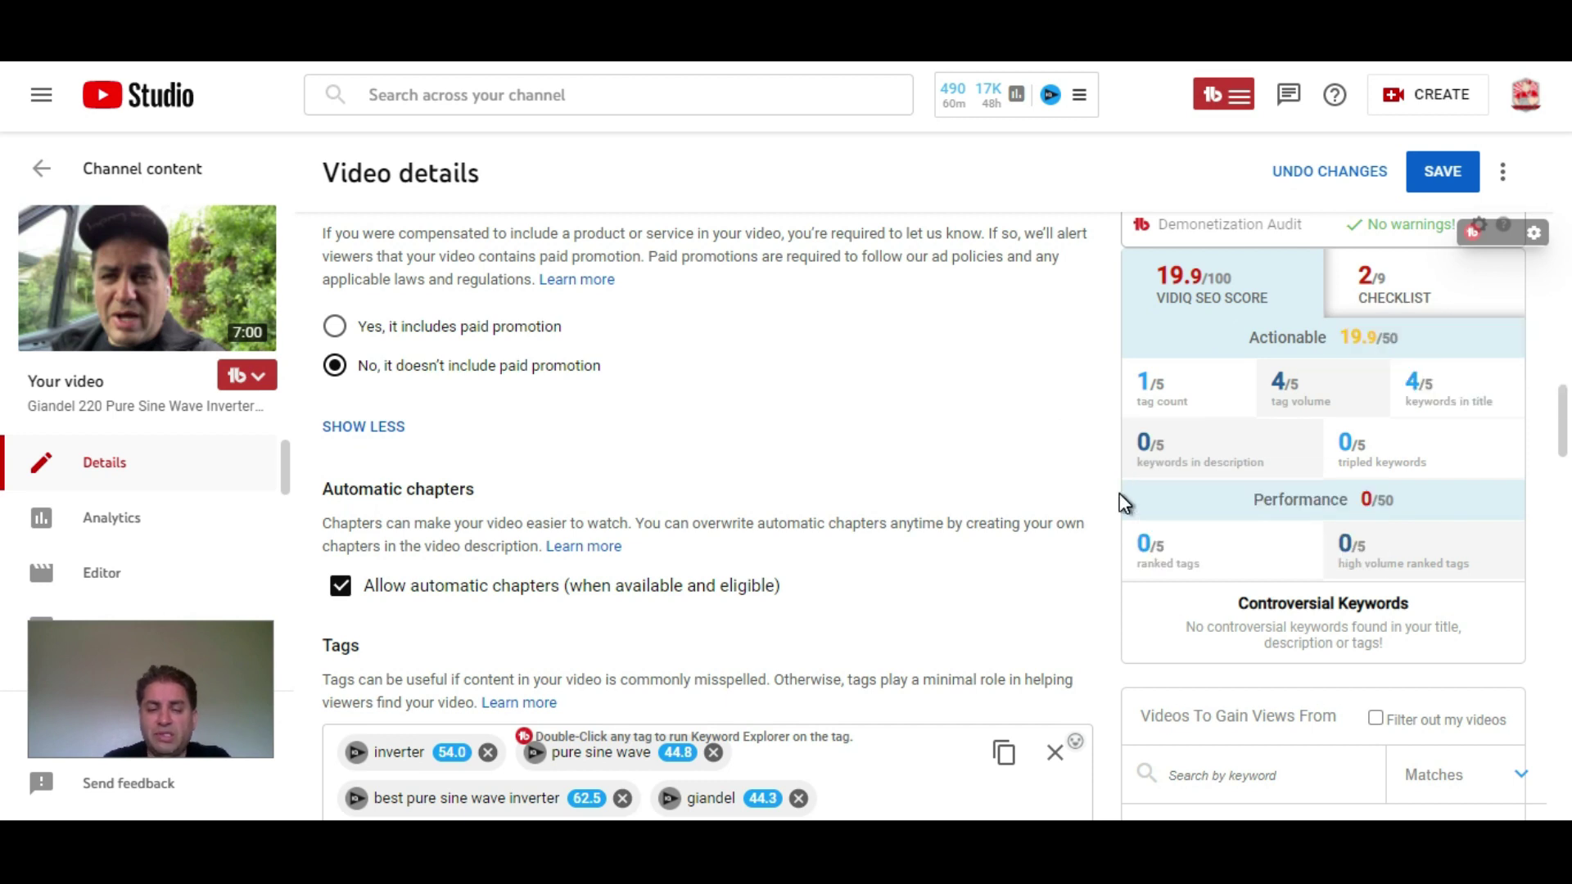
# Step: Add the recommended tags pure sine wave inverter and pure sine wave inverters, reaching 117/500
pyautogui.scroll(-6, 1118, 496)
pyautogui.scroll(-2, 1120, 502)
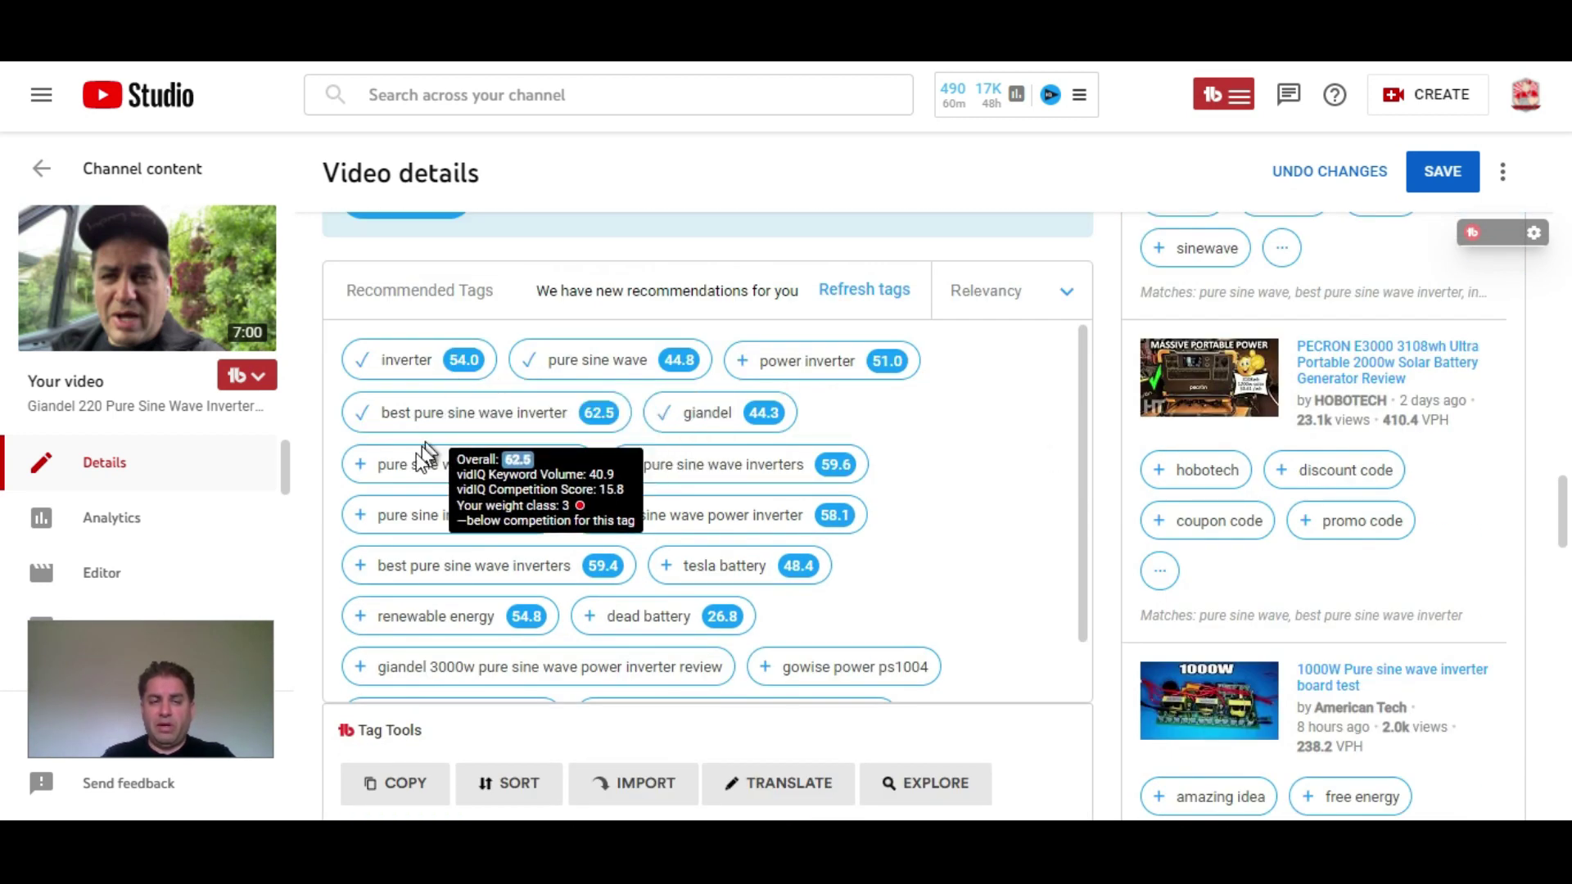
pyautogui.click(361, 464)
pyautogui.click(626, 464)
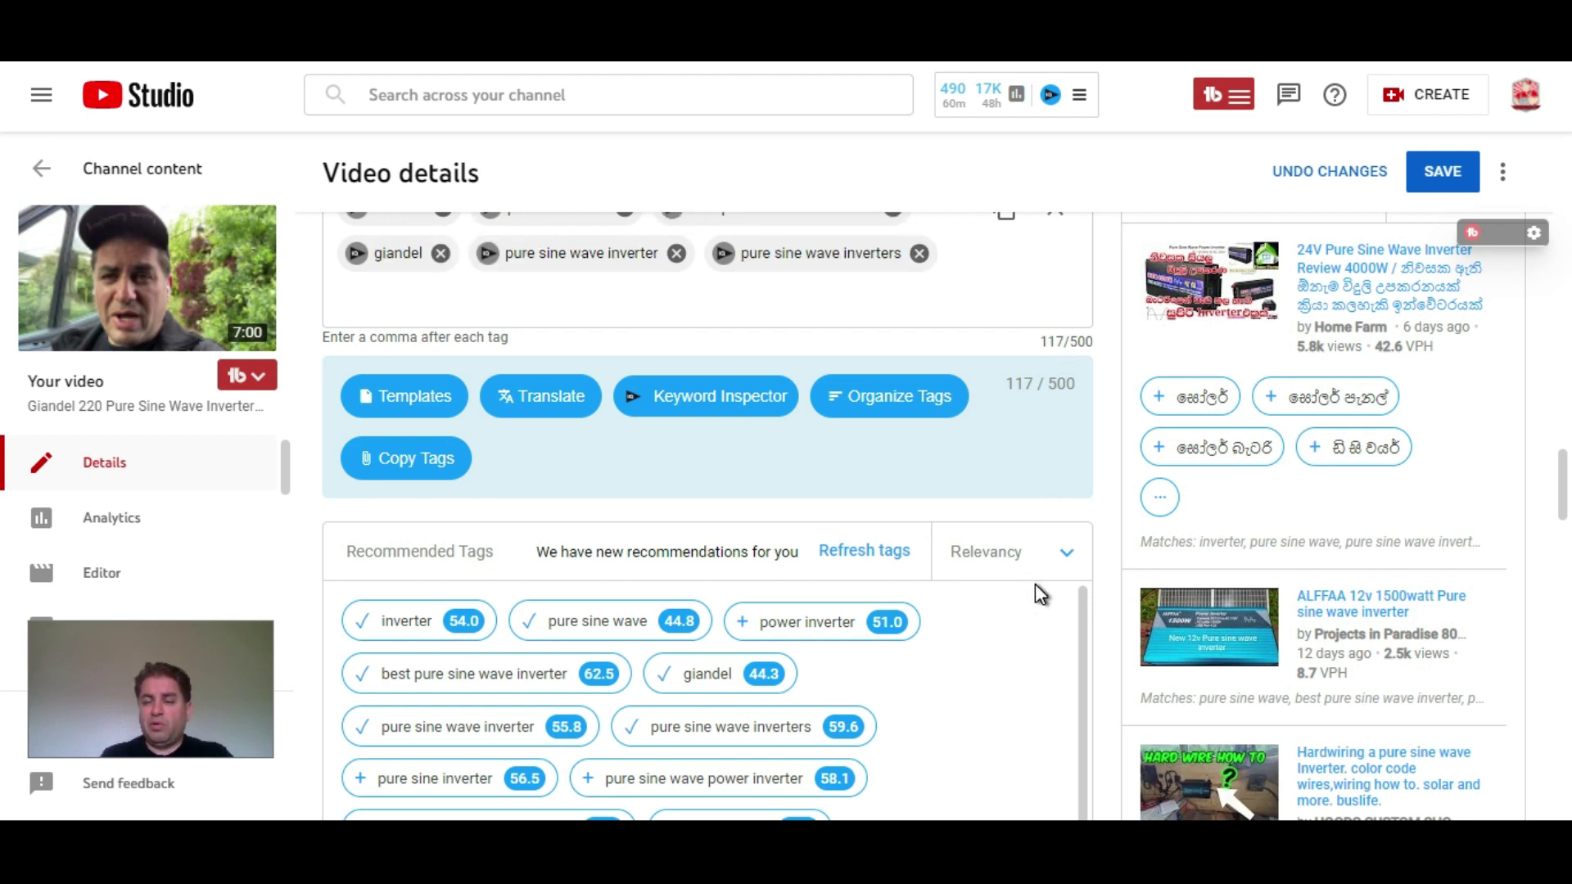
pyautogui.scroll(-1, 1035, 583)
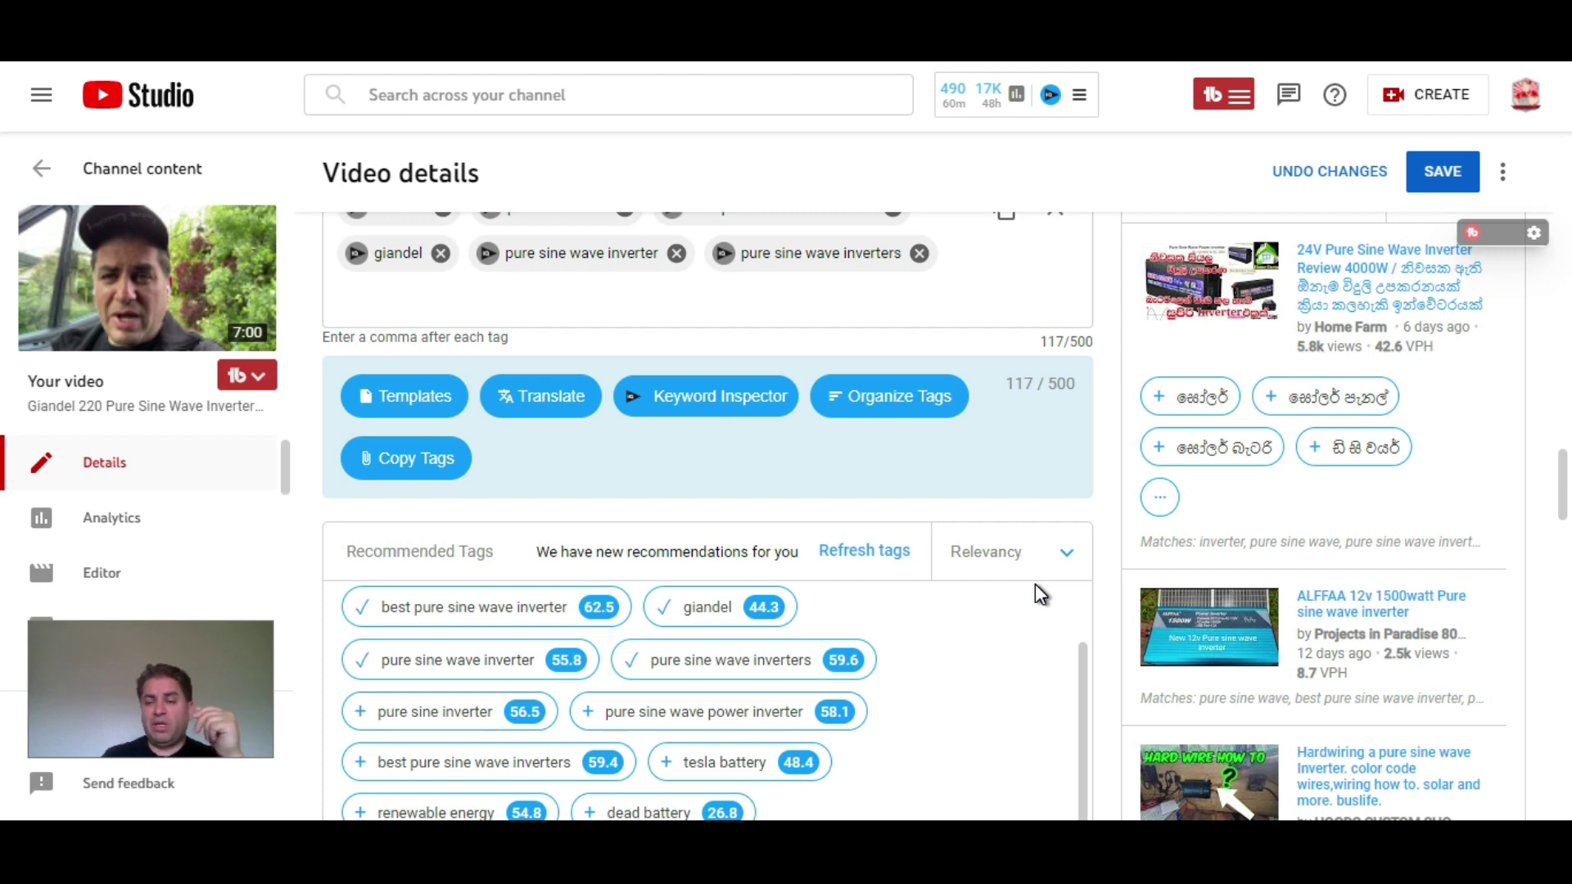
pyautogui.scroll(-2, 1035, 583)
pyautogui.scroll(1, 1035, 583)
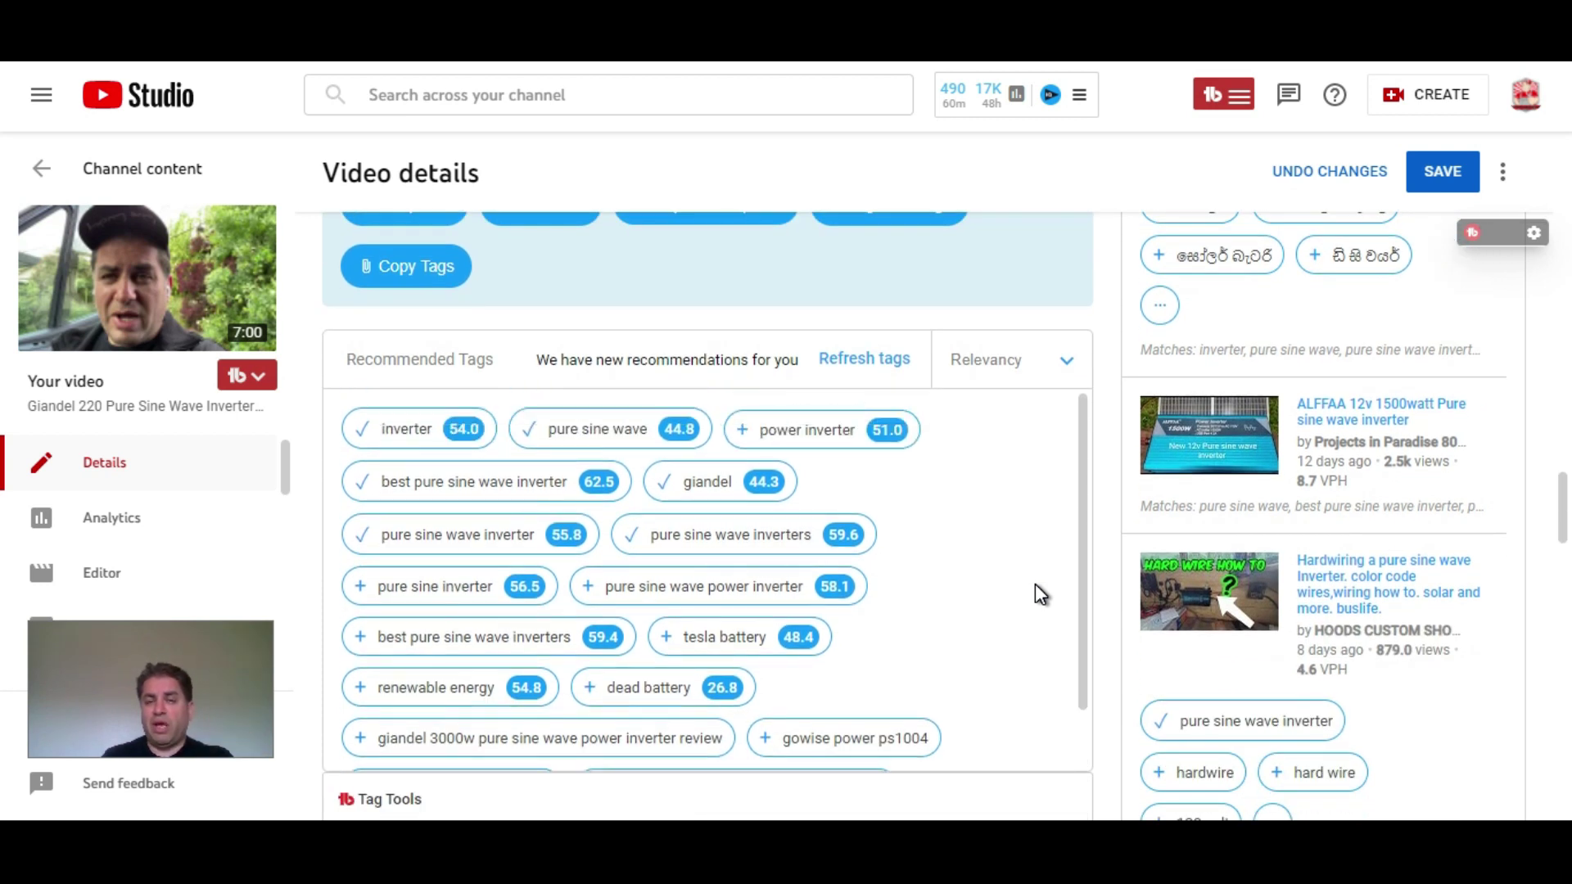
# Step: Add sine wave inverter and inverter for camper (160/500), then refresh the recommended tags
pyautogui.scroll(3, 1060, 572)
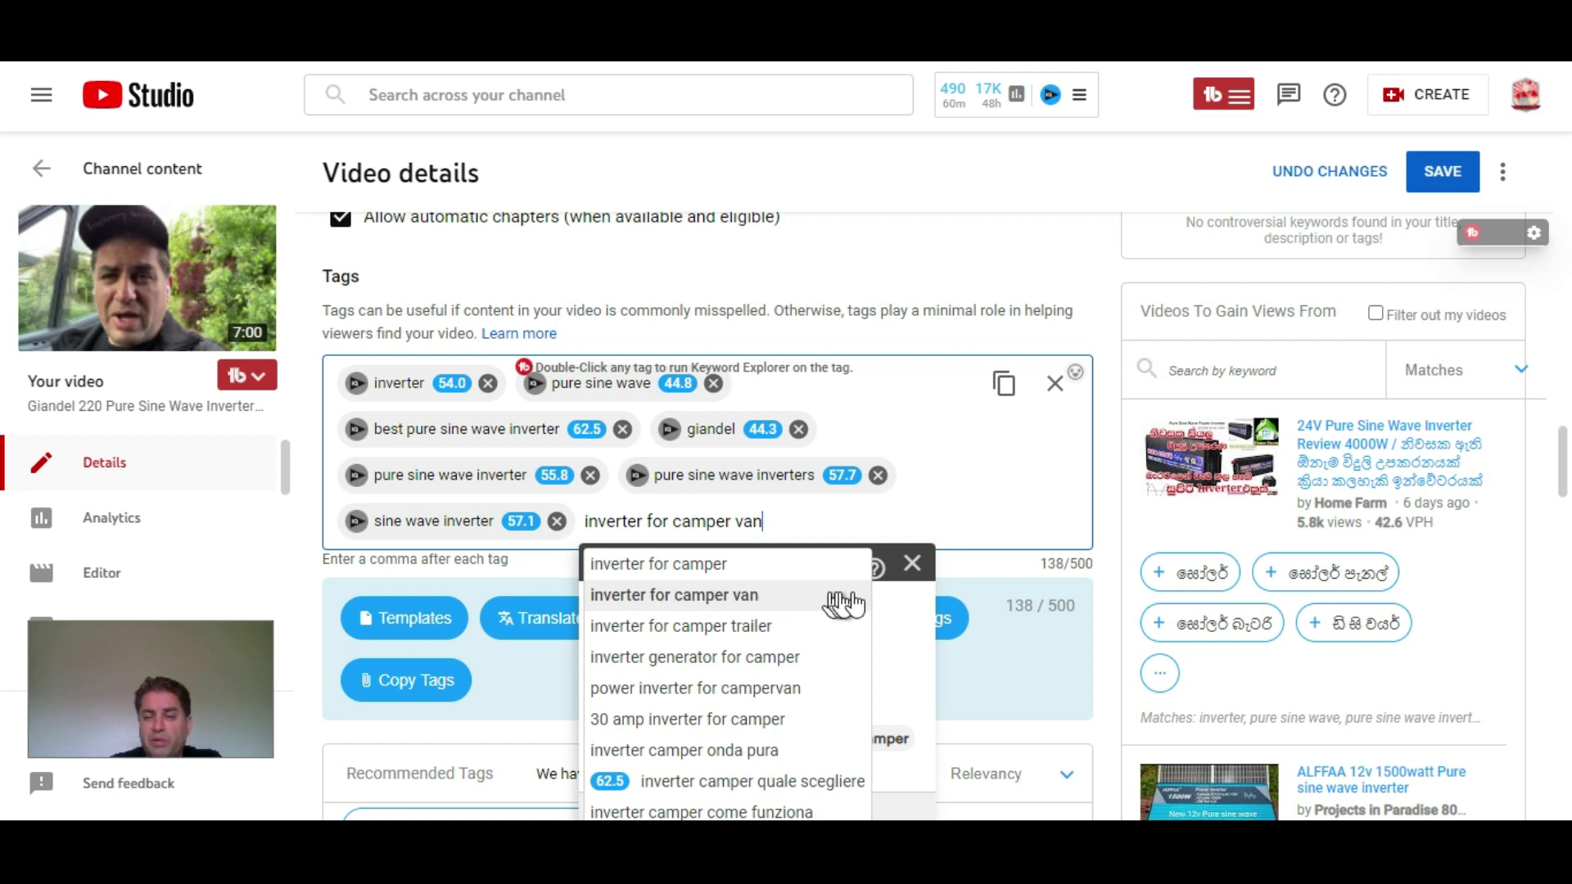
pyautogui.click(915, 567)
pyautogui.scroll(-4, 892, 508)
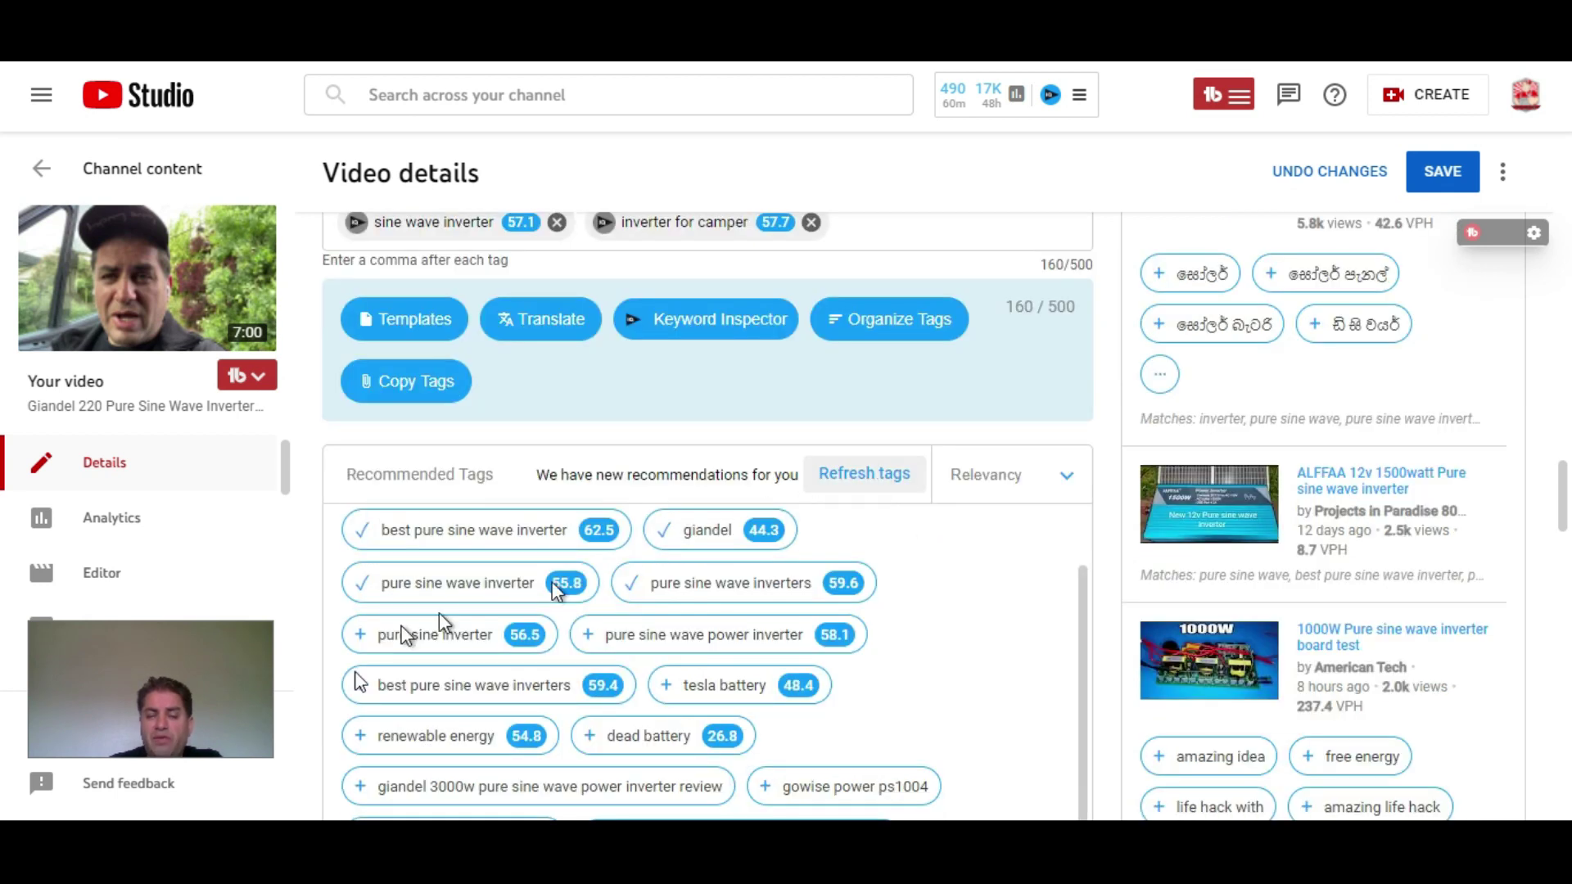
pyautogui.click(892, 479)
pyautogui.scroll(-1, 895, 481)
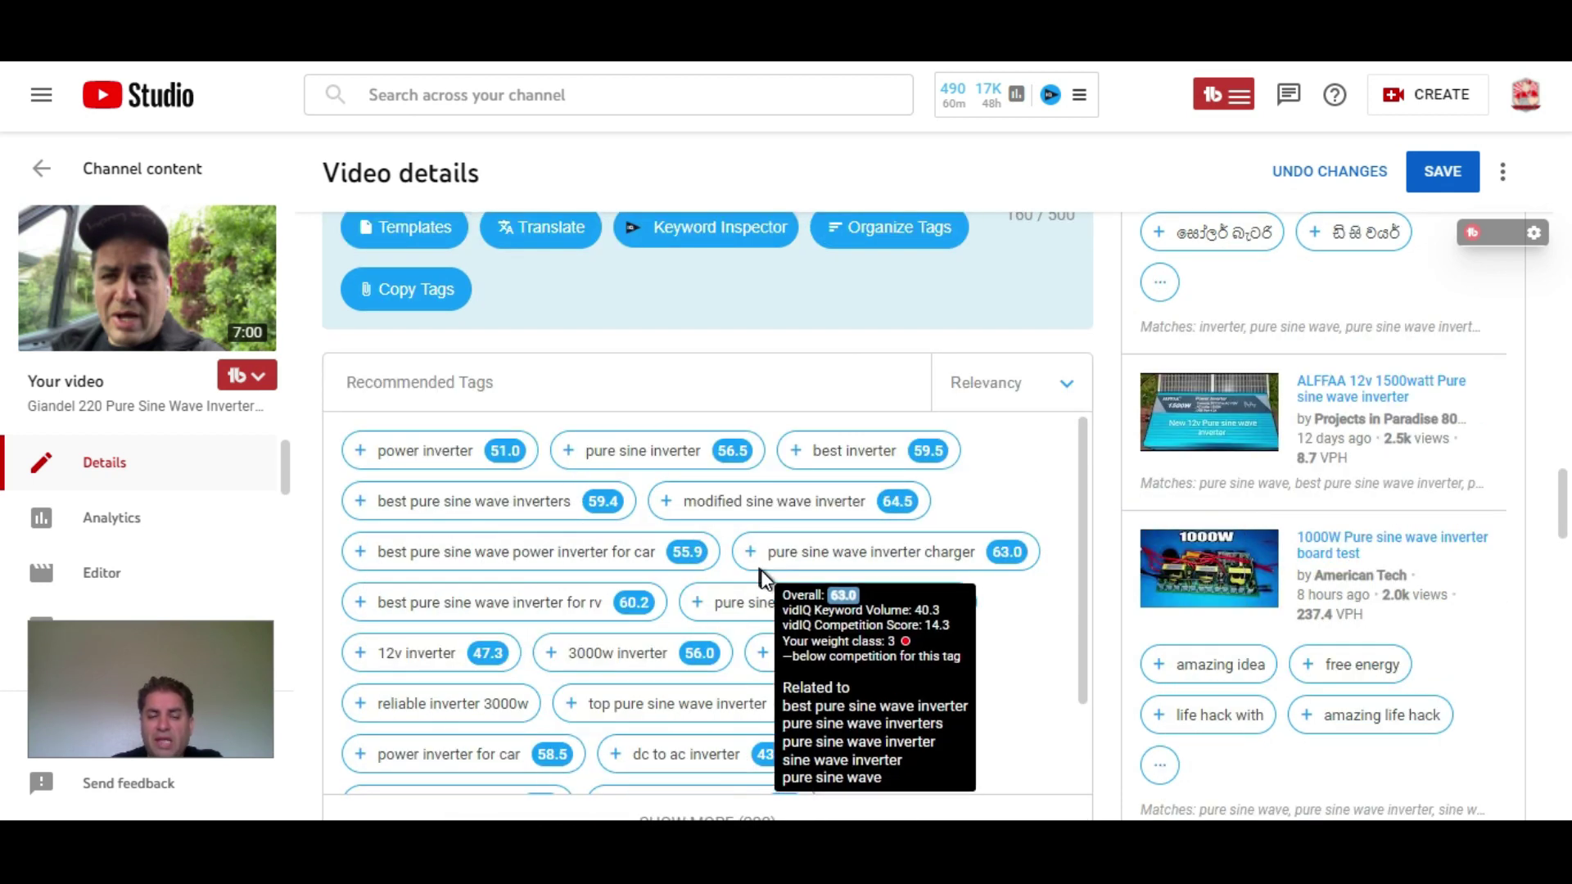
# Step: Add seven more tags like best inverter, rv inverter, 12 volt power inverter, reaching 334/500
pyautogui.scroll(3, 1335, 399)
pyautogui.scroll(4, 1337, 398)
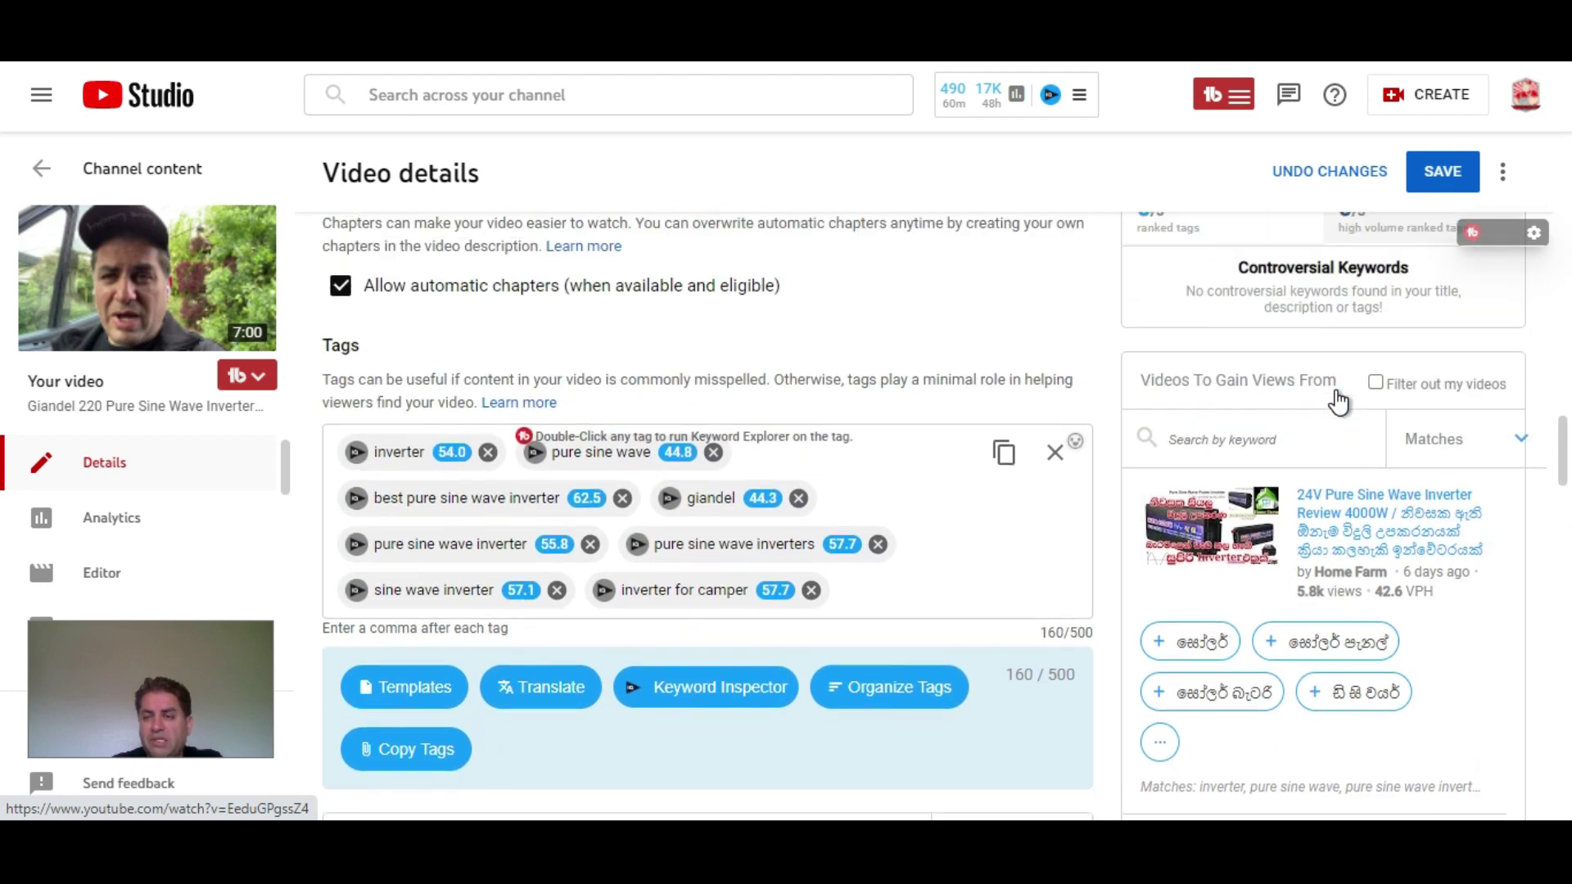
pyautogui.scroll(-2, 1335, 499)
pyautogui.scroll(-4, 1207, 635)
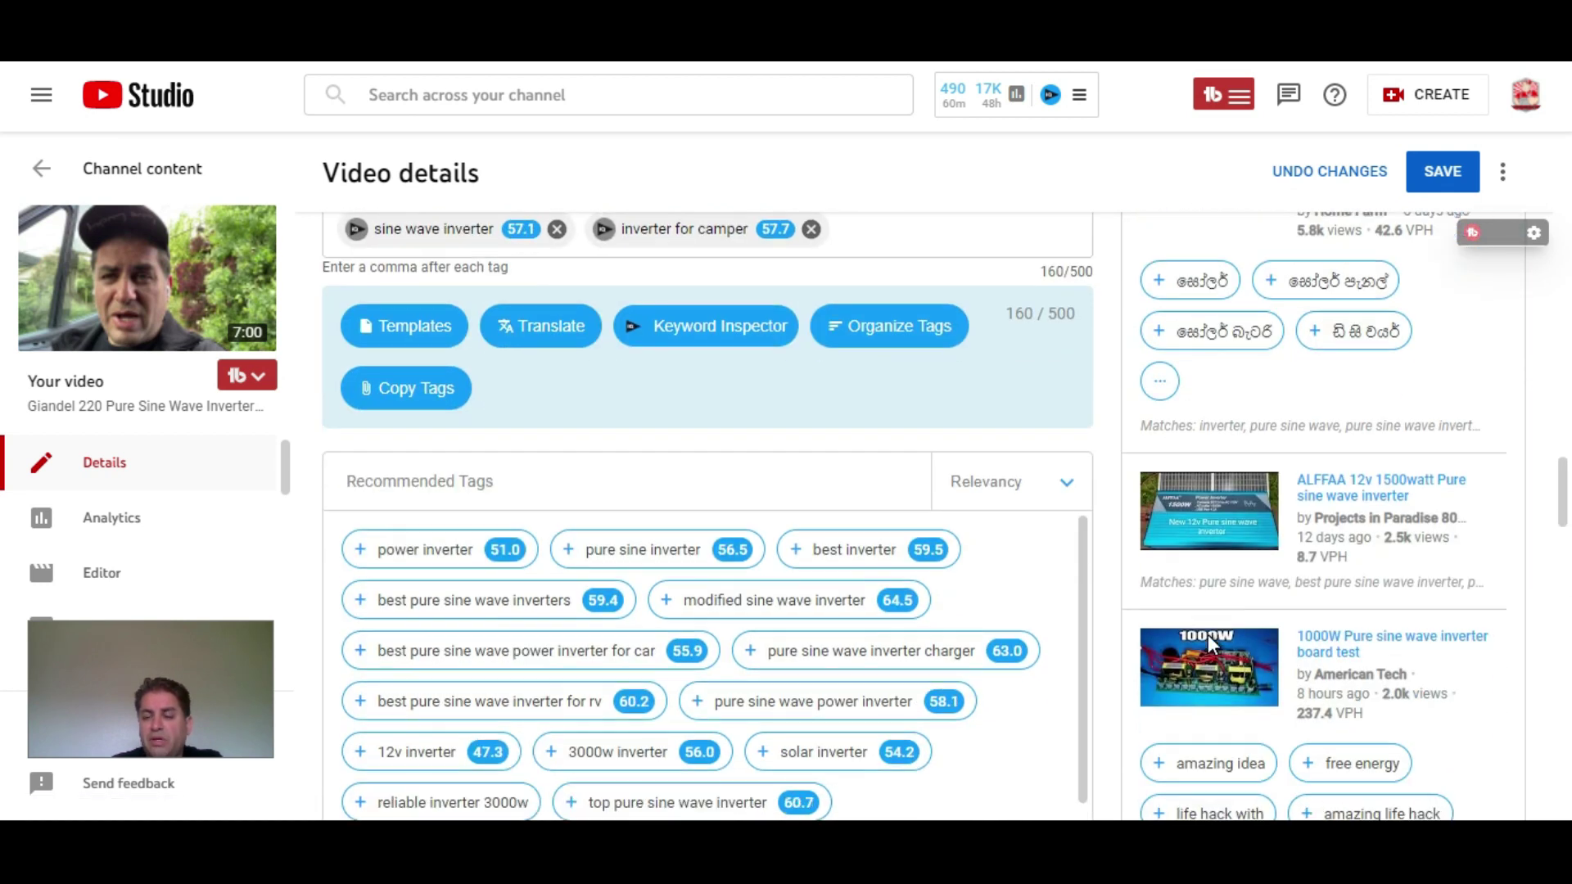
pyautogui.scroll(-3, 1206, 636)
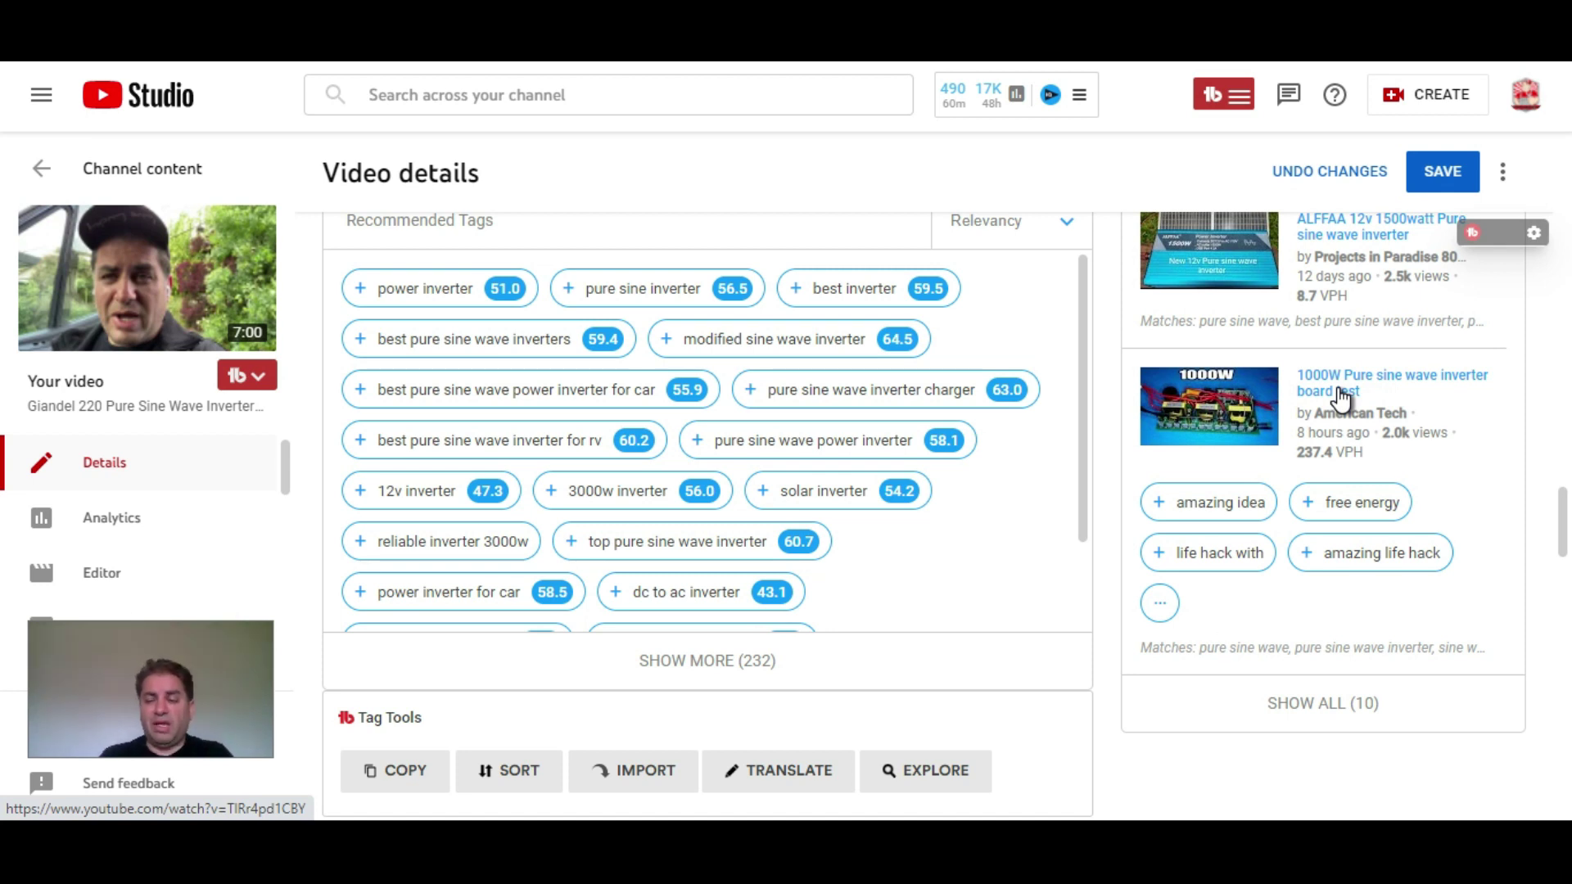
pyautogui.scroll(8, 972, 554)
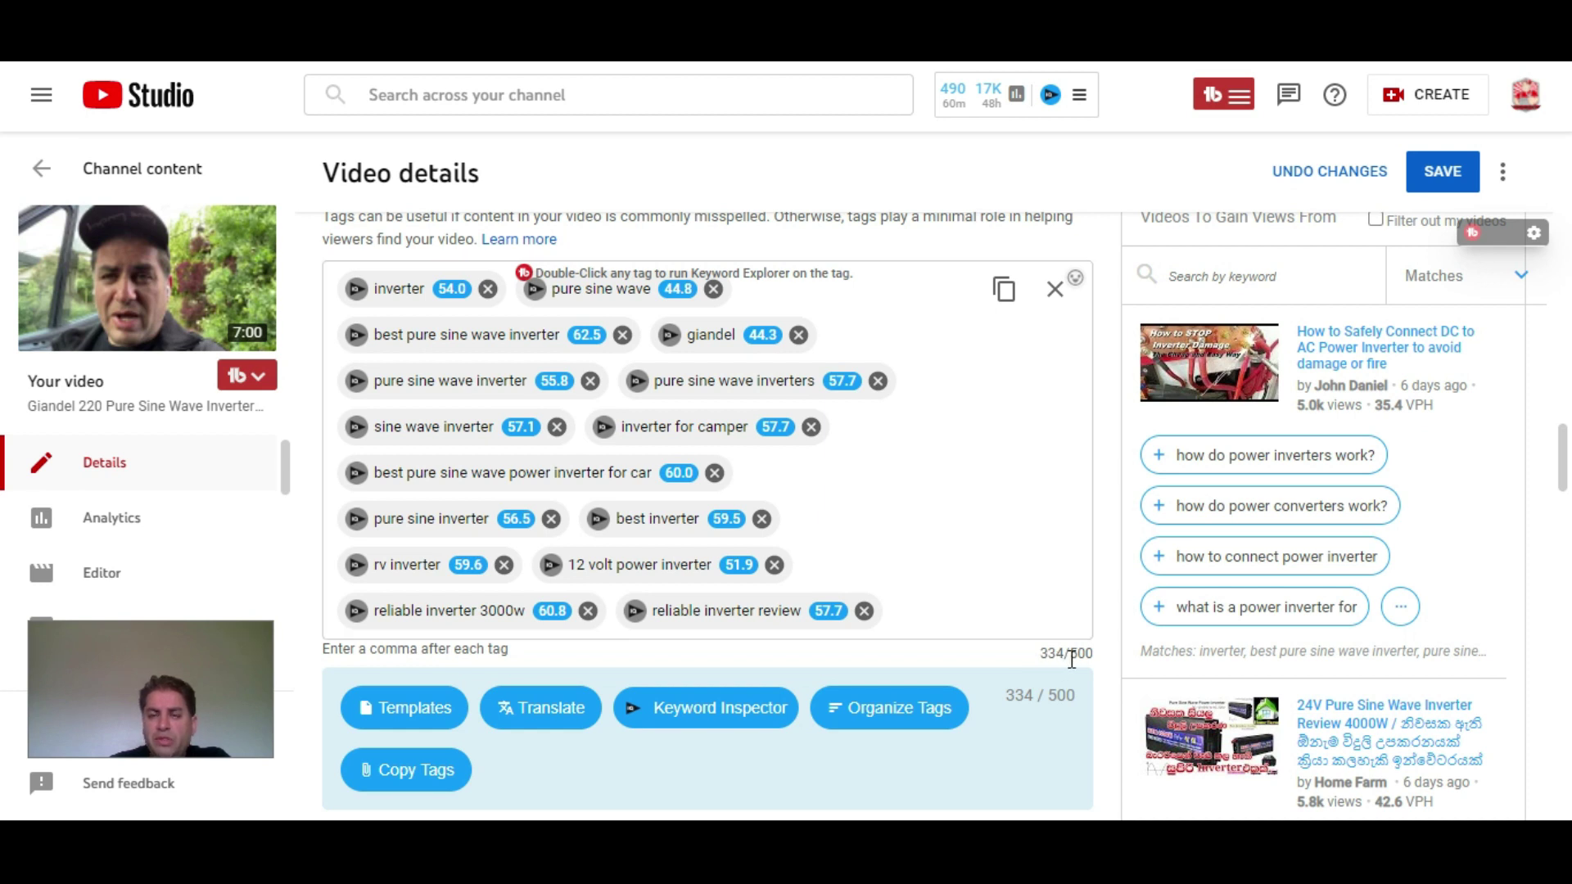
# Step: Copy the video's full tag list with vidIQ's Copy all button
pyautogui.click(1010, 301)
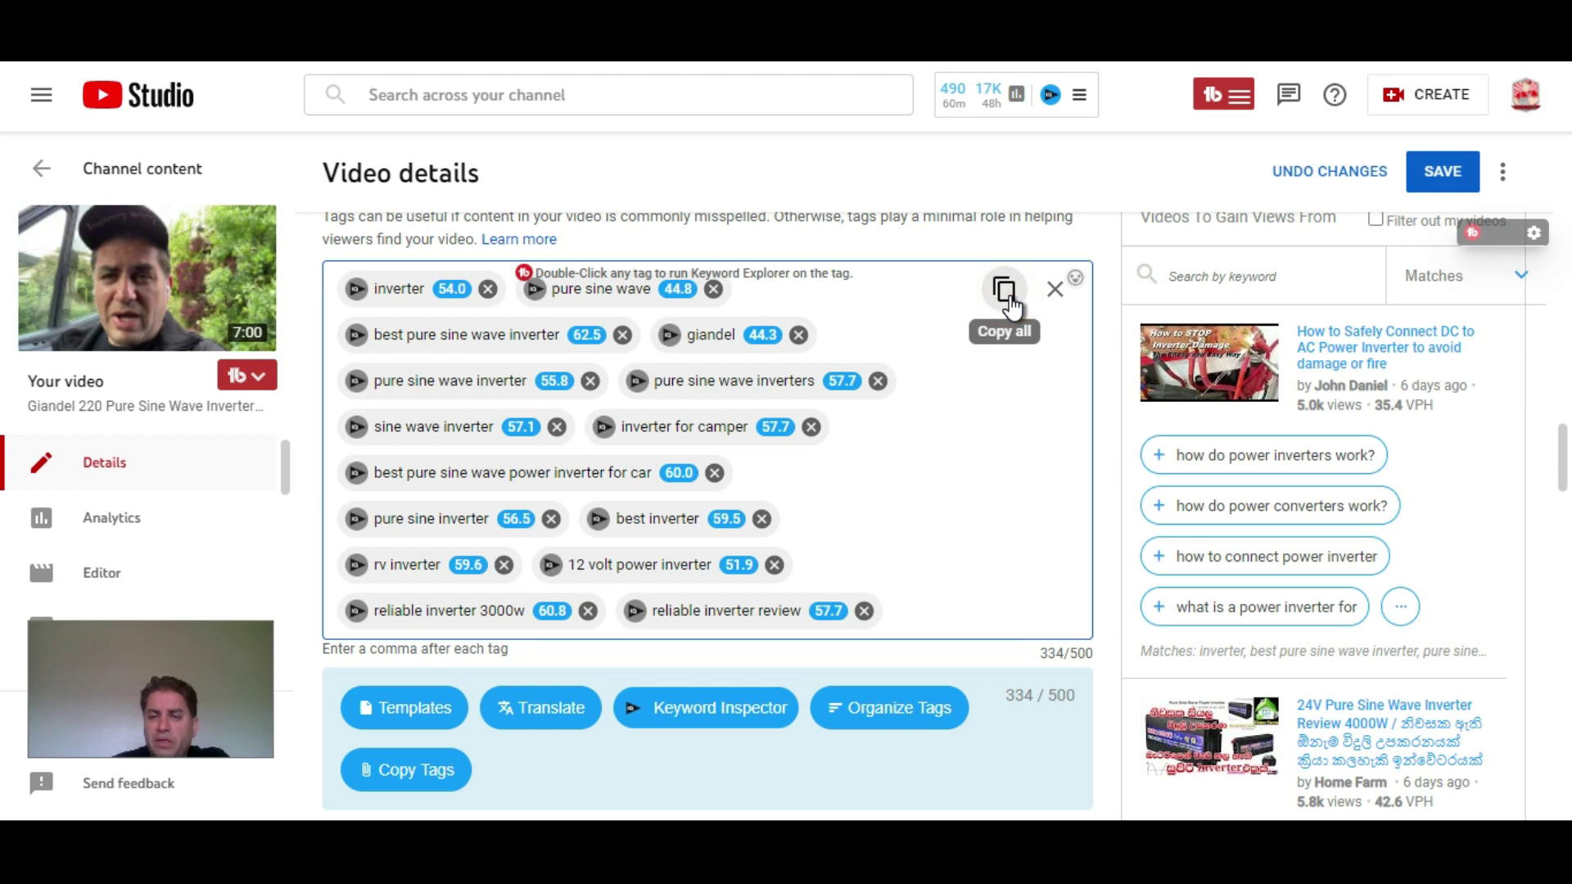
pyautogui.scroll(15, 1064, 485)
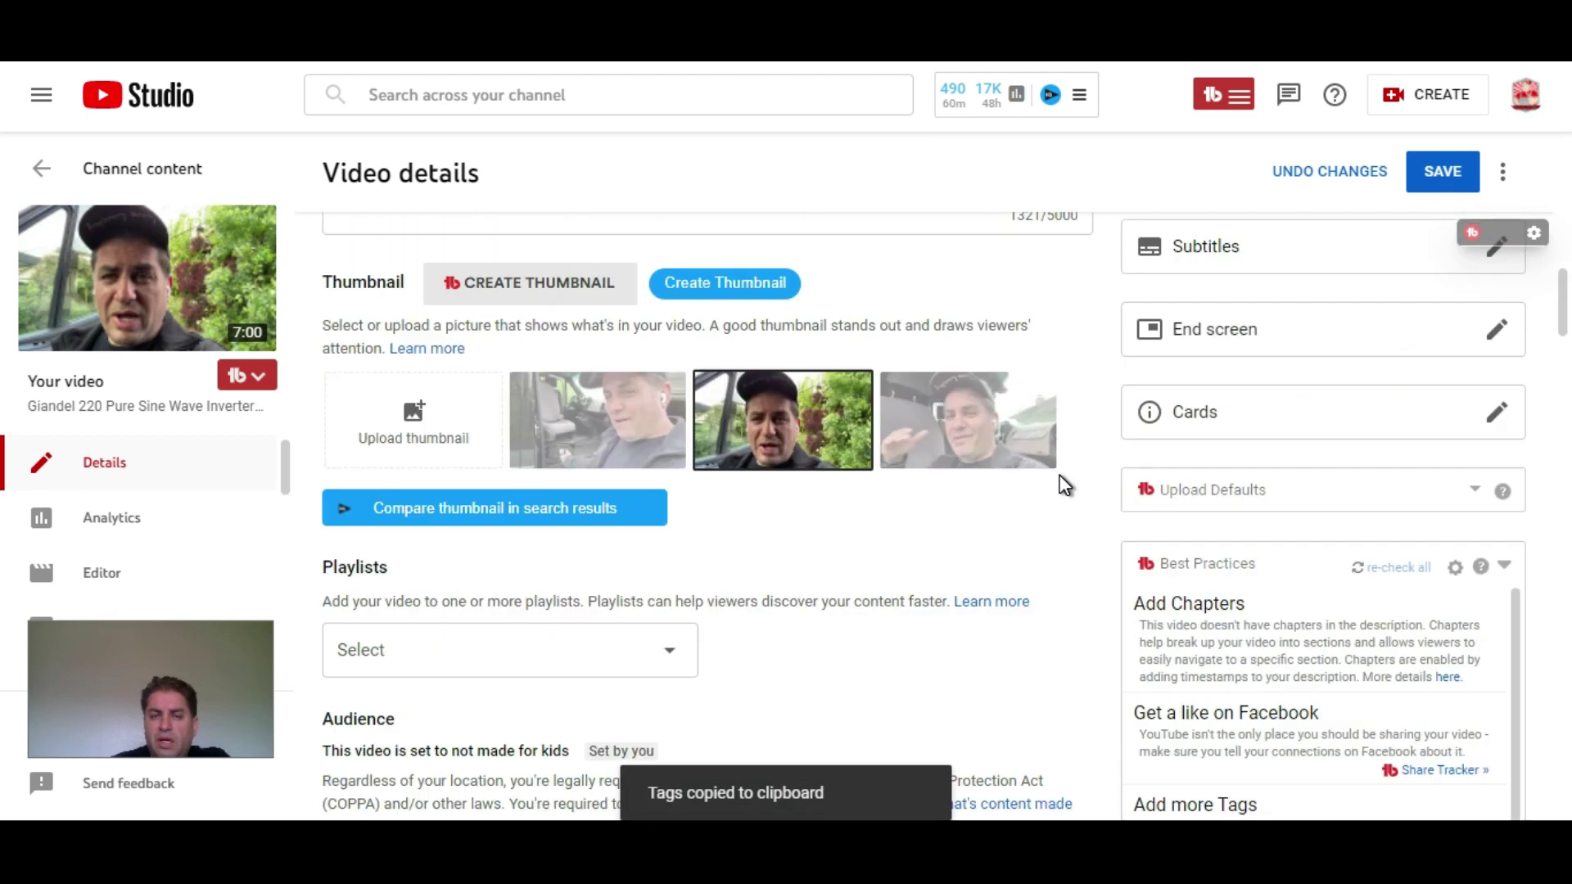
pyautogui.scroll(2, 1064, 485)
# Step: Paste the tags below the description's disclaimer, reaching 1632/5000 and an SEO score of 46.2
pyautogui.click(713, 345)
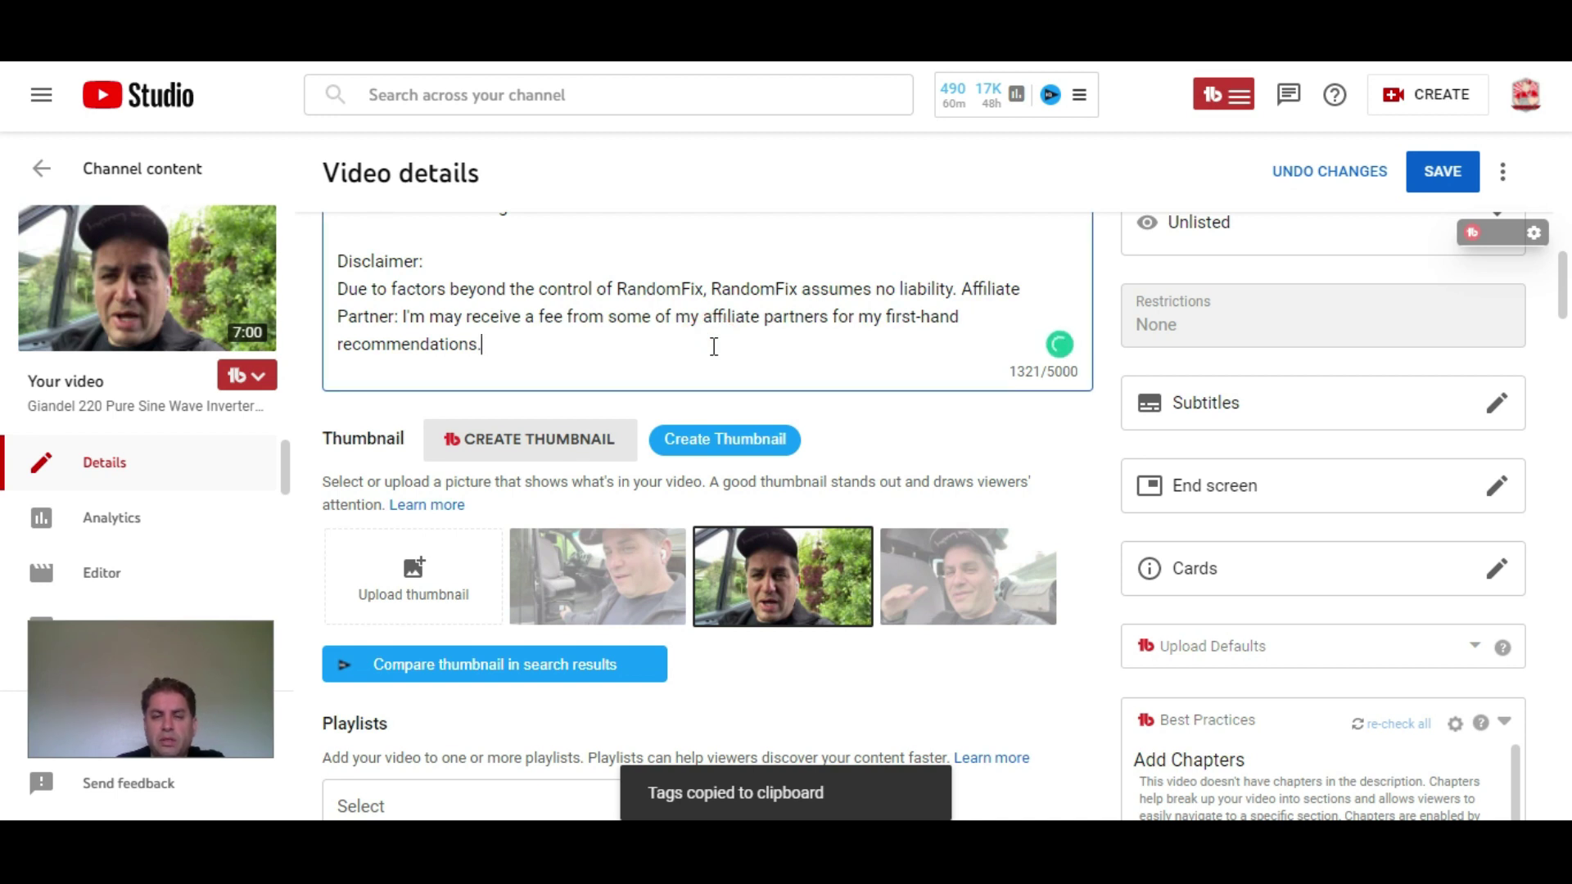
pyautogui.press('Return')
pyautogui.press('Return')
pyautogui.press('Return')
pyautogui.hotkey('ctrl', 'v')
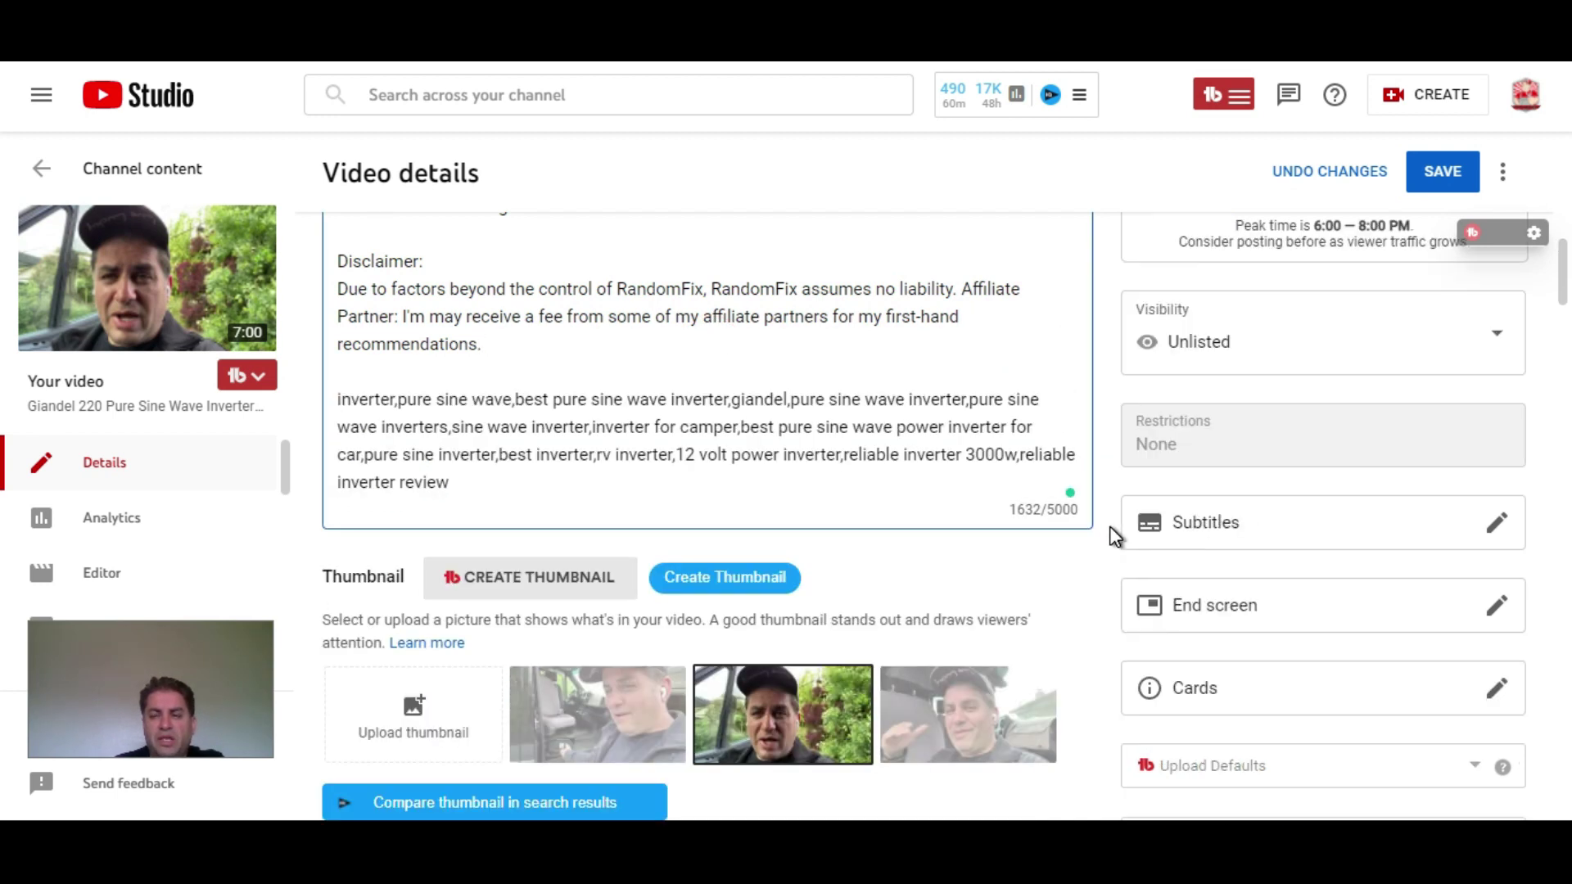
pyautogui.scroll(-10, 1115, 536)
pyautogui.scroll(-2, 1115, 536)
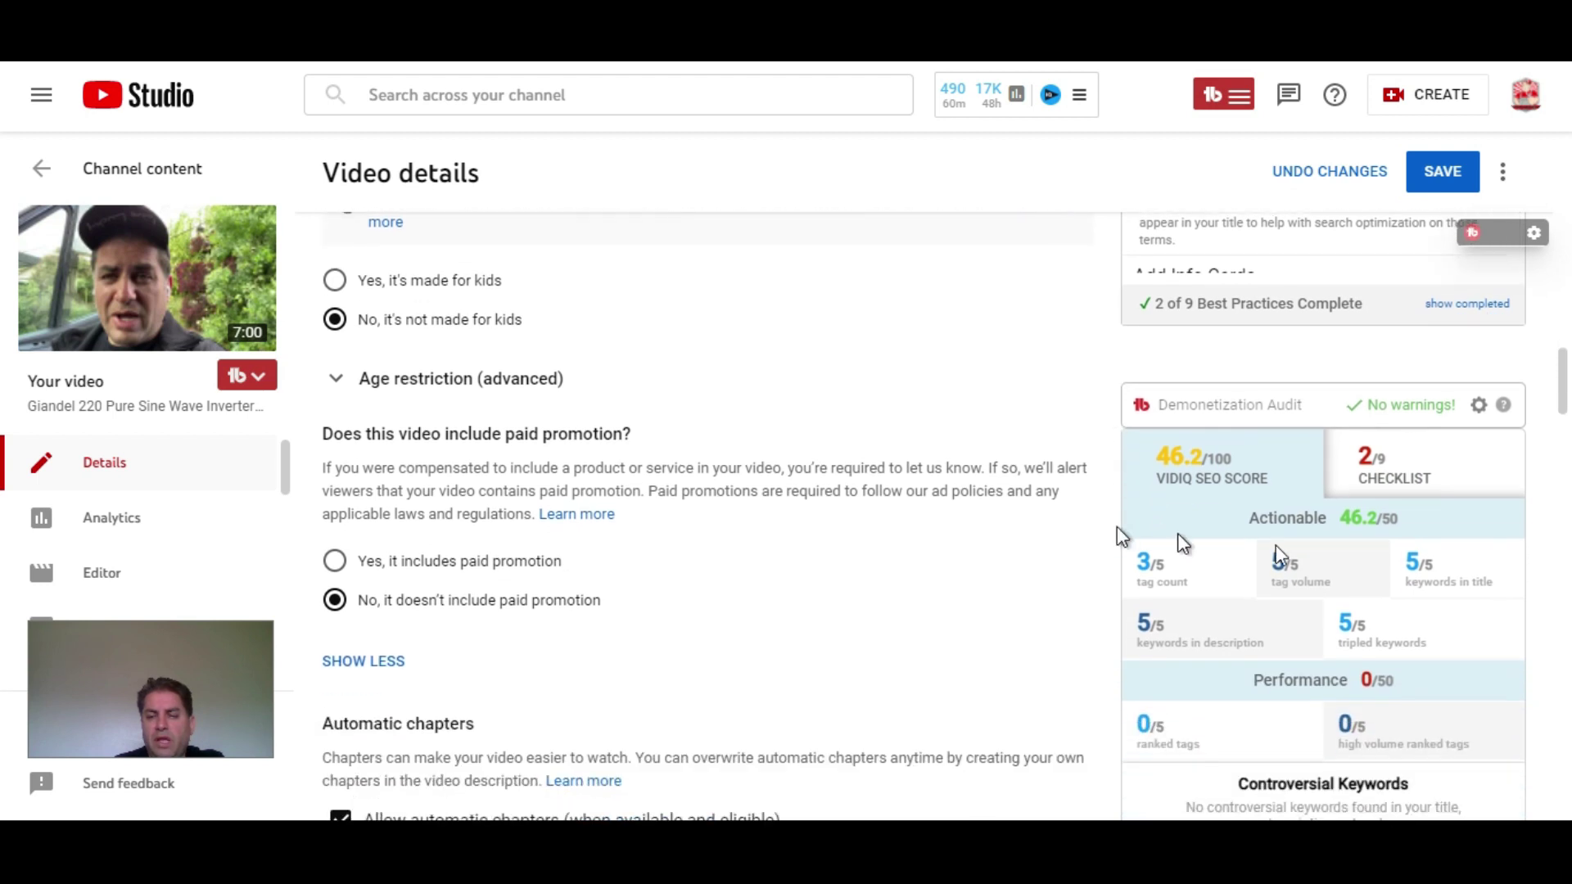